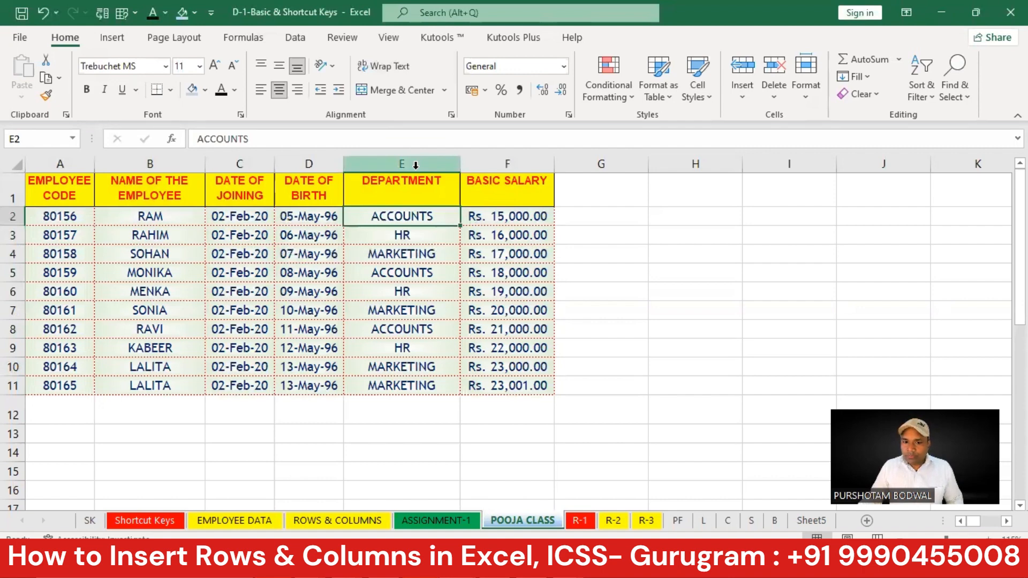
{"action": "left_click_drag", "start_coordinate": [418, 195], "coordinate": [421, 386]}
{"action": "left_click_drag", "start_coordinate": [405, 180], "coordinate": [425, 385]}
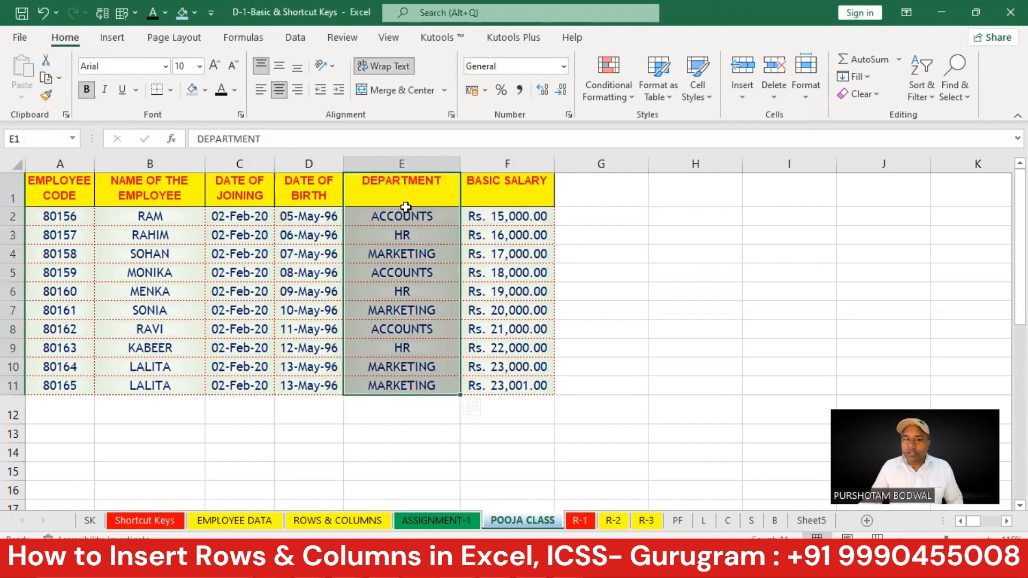
{"action": "left_click_drag", "start_coordinate": [408, 193], "coordinate": [405, 272]}
{"action": "left_click_drag", "start_coordinate": [403, 347], "coordinate": [424, 383]}
{"action": "left_click", "coordinate": [398, 284]}
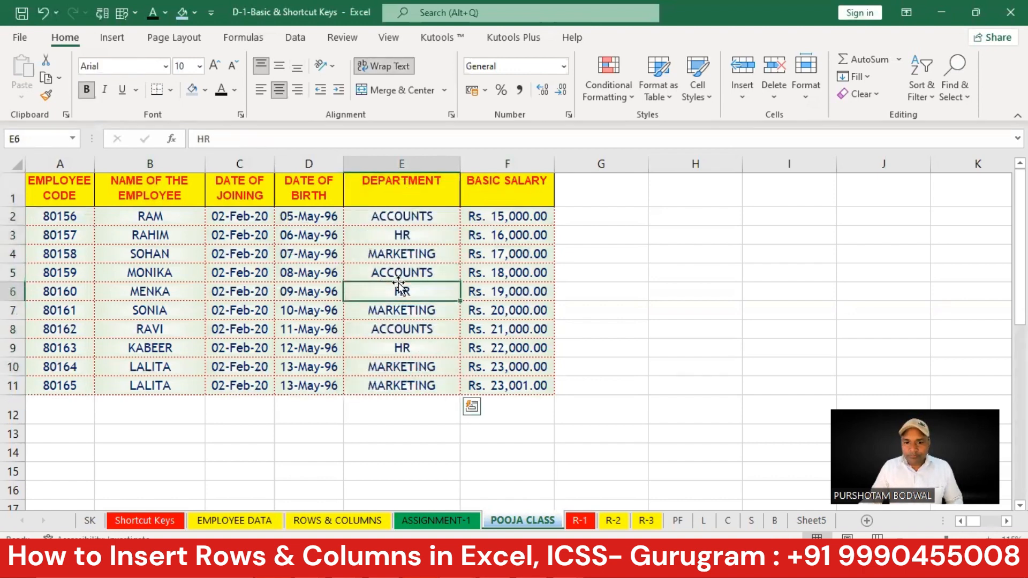
{"action": "left_click_drag", "start_coordinate": [405, 193], "coordinate": [419, 386]}
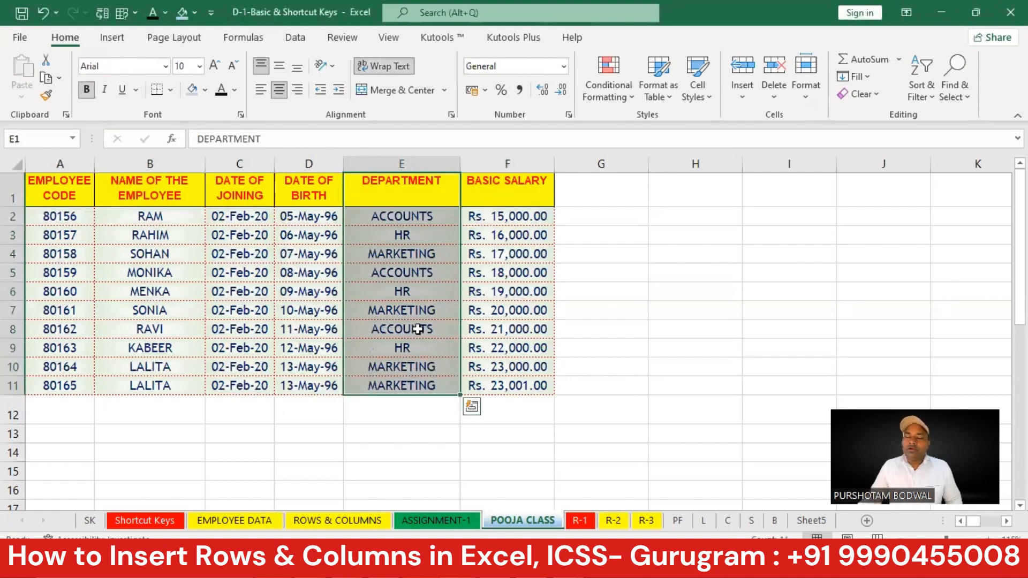
{"action": "left_click", "coordinate": [416, 215]}
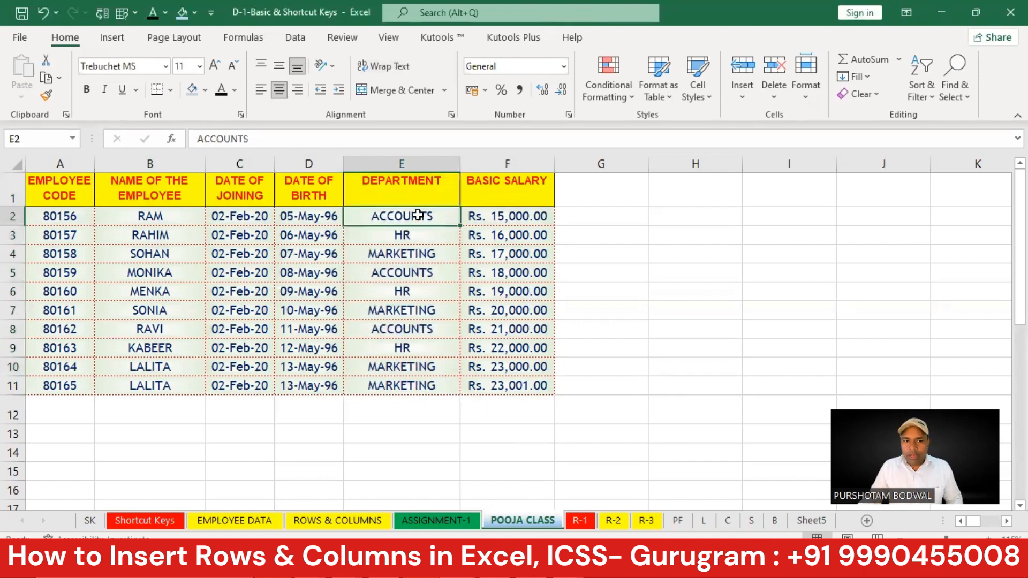
{"action": "left_click", "coordinate": [408, 179]}
{"action": "left_click", "coordinate": [46, 195]}
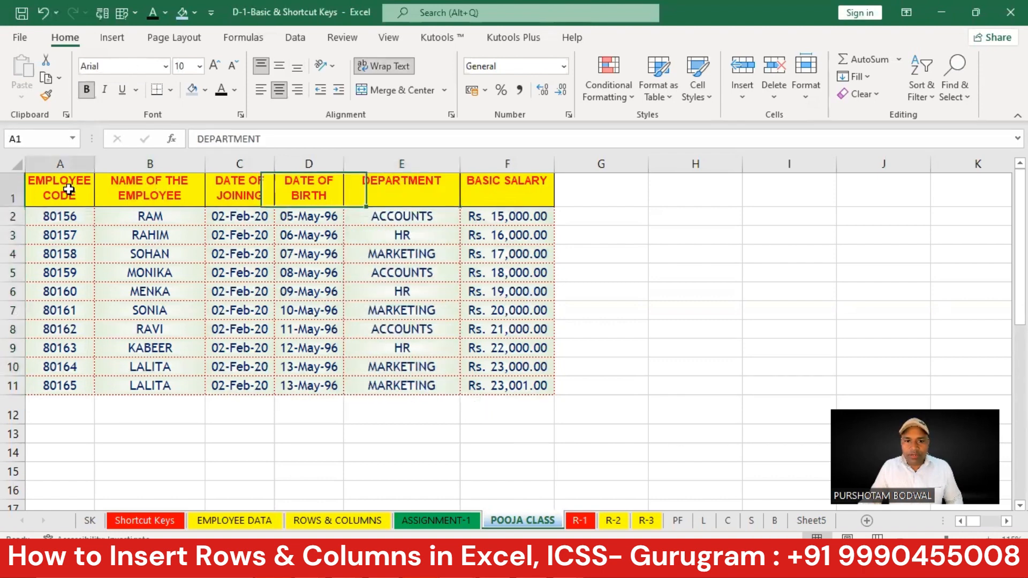
{"action": "left_click", "coordinate": [414, 163]}
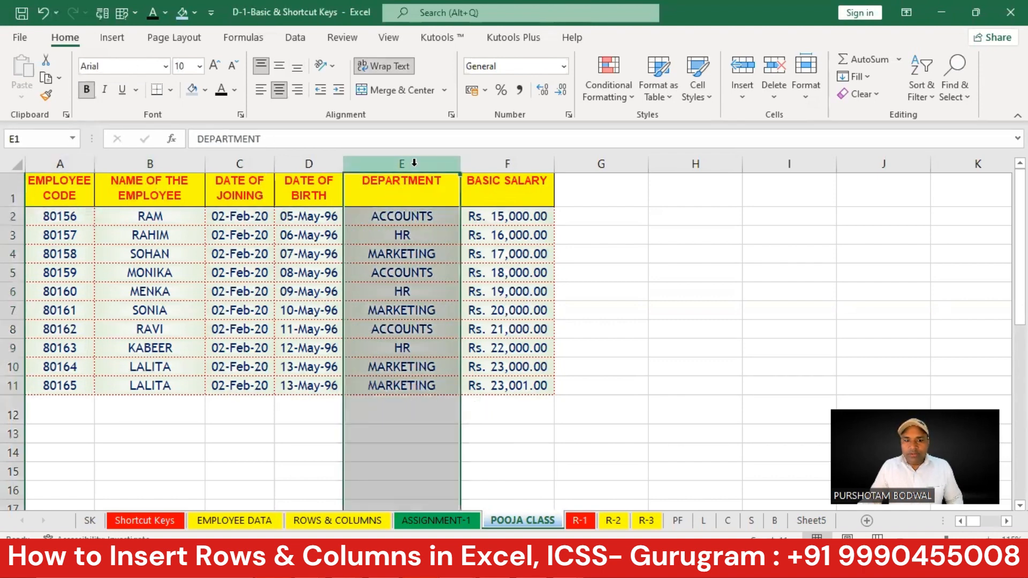
{"action": "left_click", "coordinate": [416, 220]}
{"action": "left_click", "coordinate": [418, 190]}
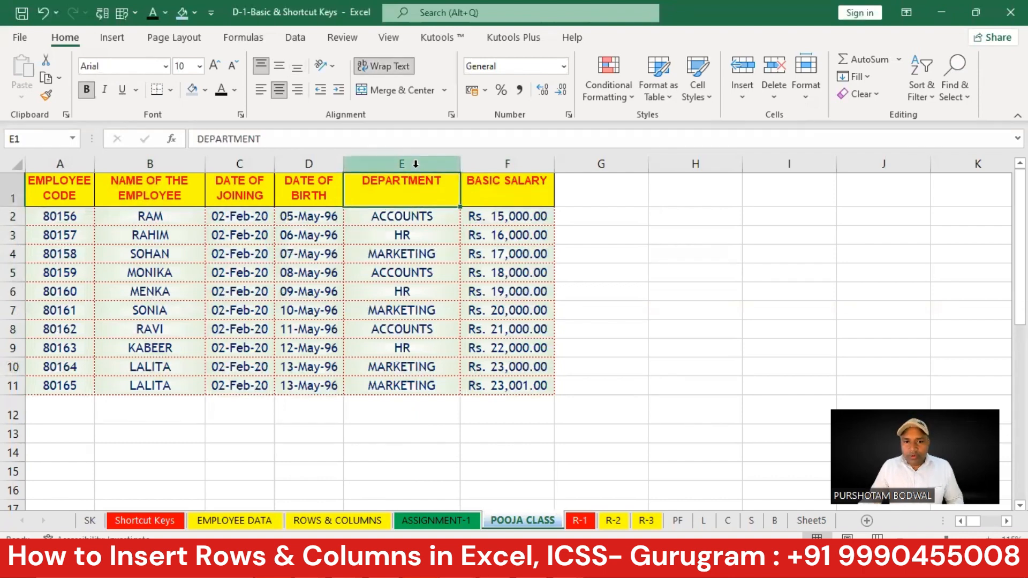
Step: Insert two blank columns before the DEPARTMENT column
{"action": "right_click", "coordinate": [416, 164]}
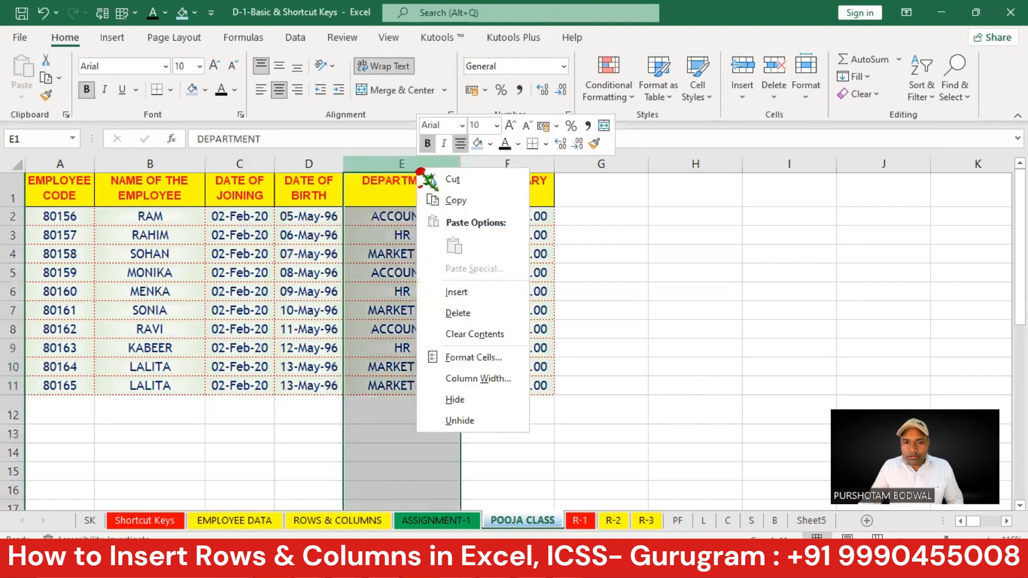
{"action": "left_click", "coordinate": [460, 295]}
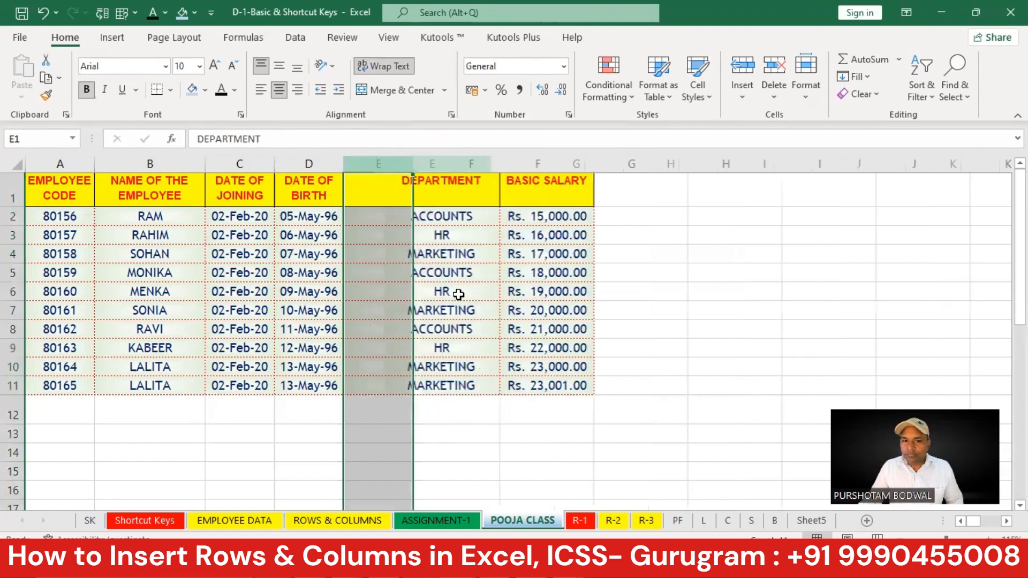
{"action": "right_click", "coordinate": [394, 171]}
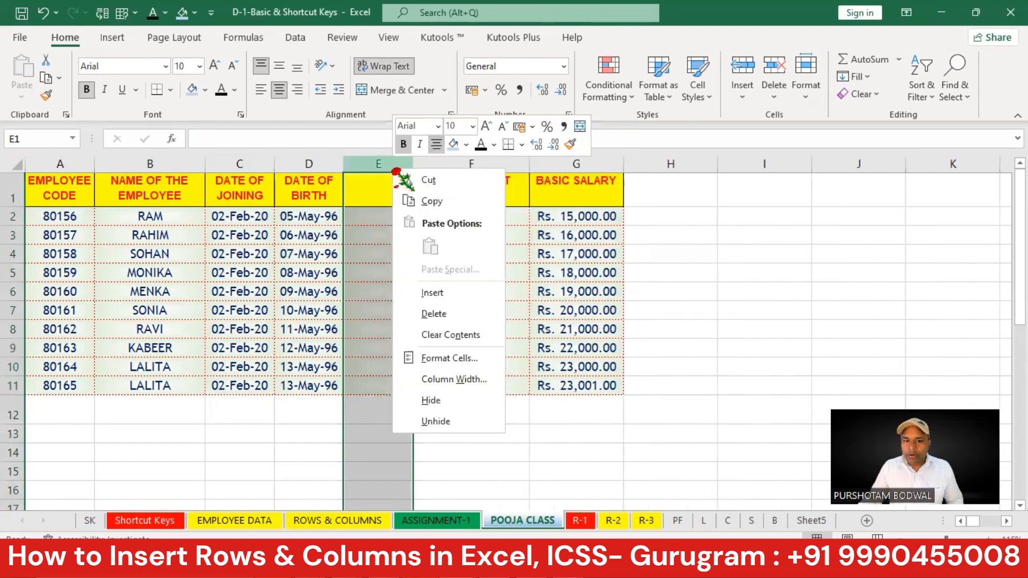
{"action": "left_click", "coordinate": [435, 293]}
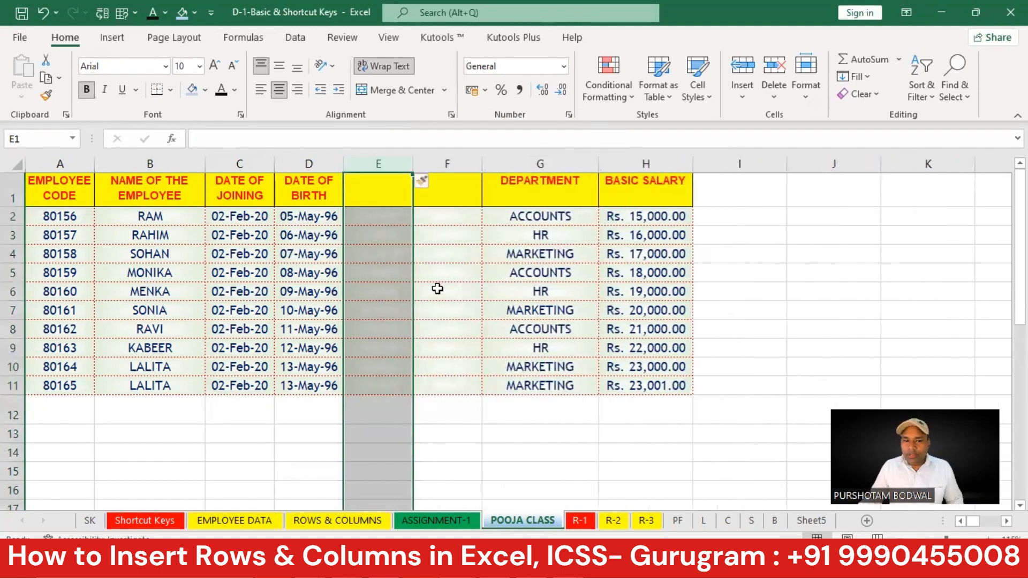
Step: Insert two blank rows above row 5 of the employee table
{"action": "left_click", "coordinate": [248, 248]}
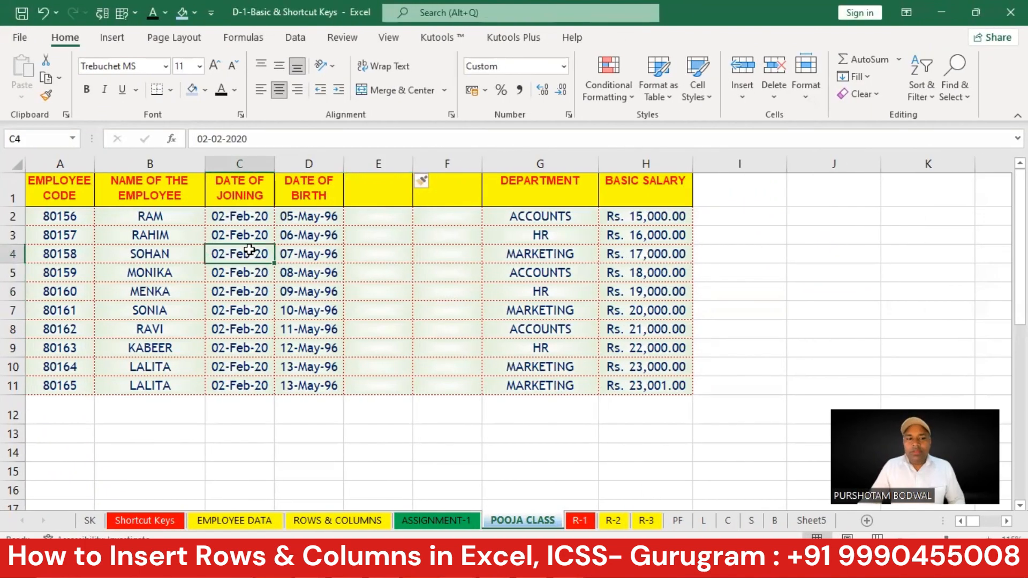
{"action": "left_click", "coordinate": [85, 292]}
{"action": "left_click", "coordinate": [54, 273]}
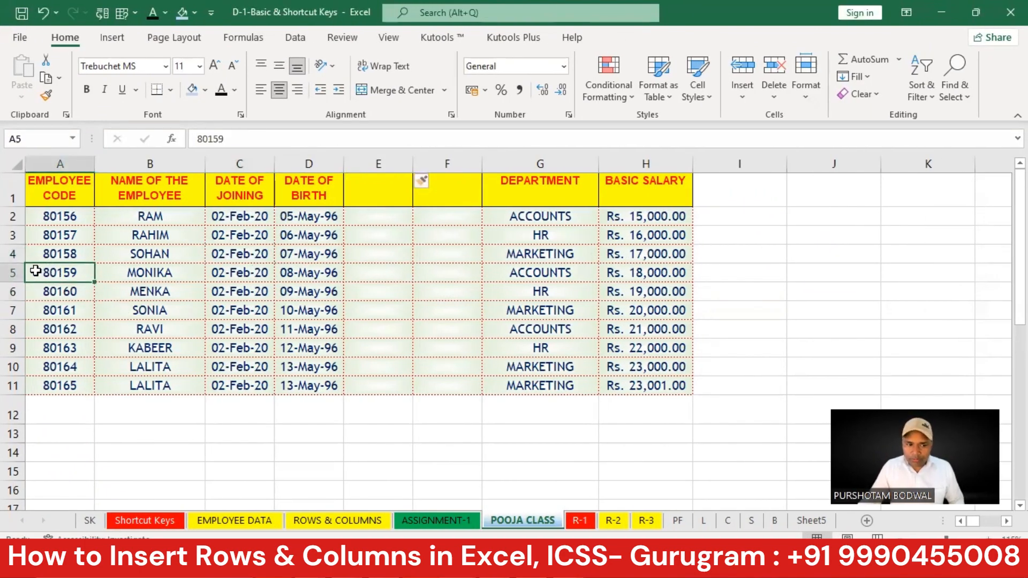
{"action": "left_click", "coordinate": [11, 272]}
{"action": "right_click", "coordinate": [11, 272]}
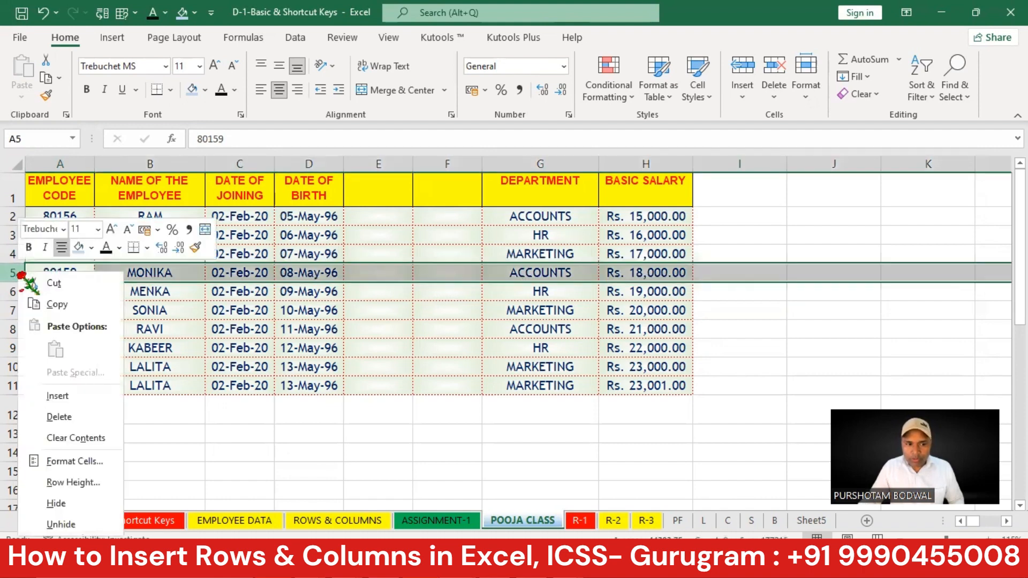
{"action": "left_click", "coordinate": [57, 399]}
{"action": "right_click", "coordinate": [15, 276]}
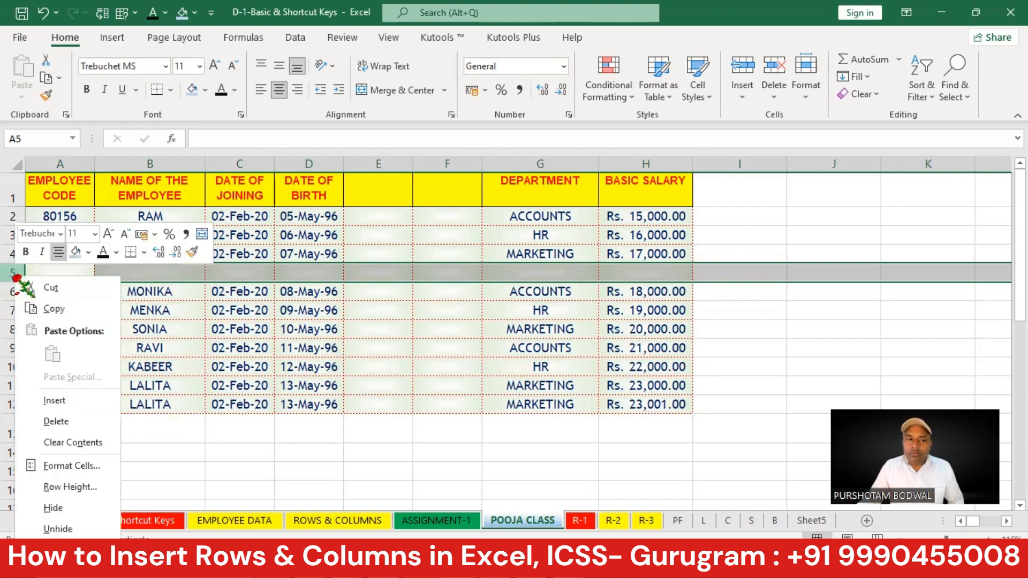
{"action": "left_click", "coordinate": [53, 401]}
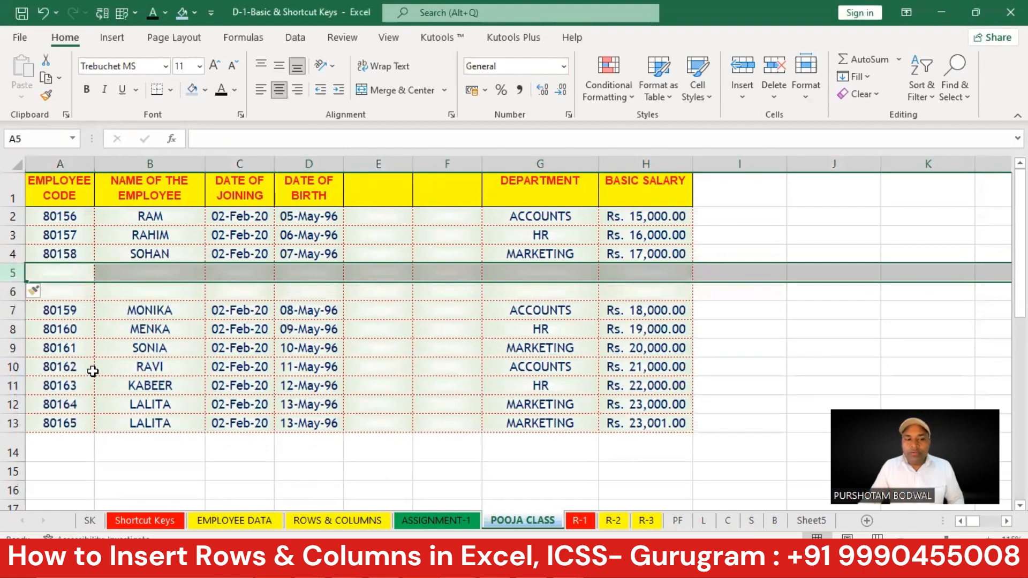
{"action": "left_click", "coordinate": [92, 371]}
{"action": "left_click", "coordinate": [61, 236]}
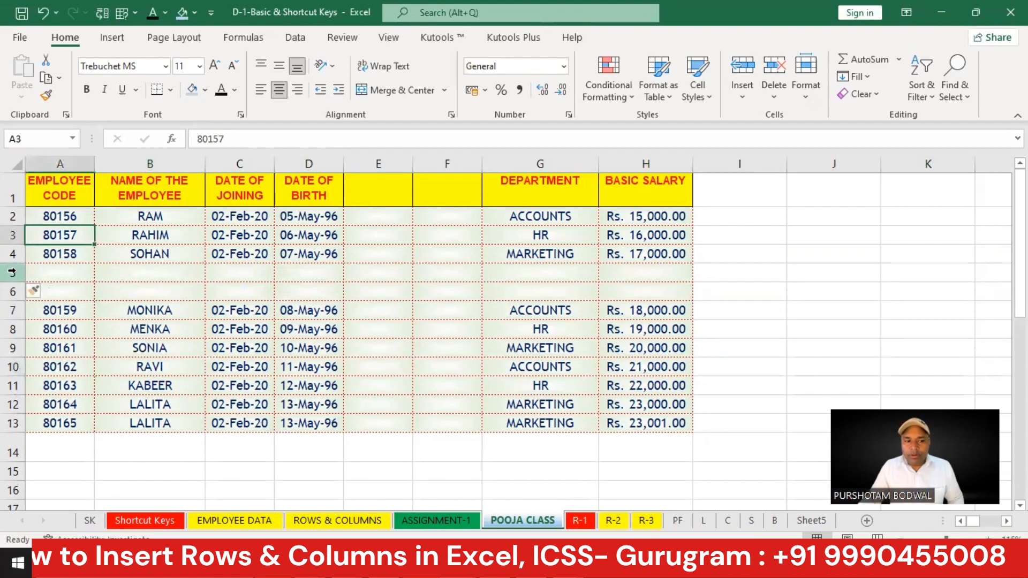
{"action": "left_click_drag", "start_coordinate": [12, 273], "coordinate": [15, 314]}
{"action": "left_click", "coordinate": [50, 275]}
{"action": "left_click", "coordinate": [12, 273]}
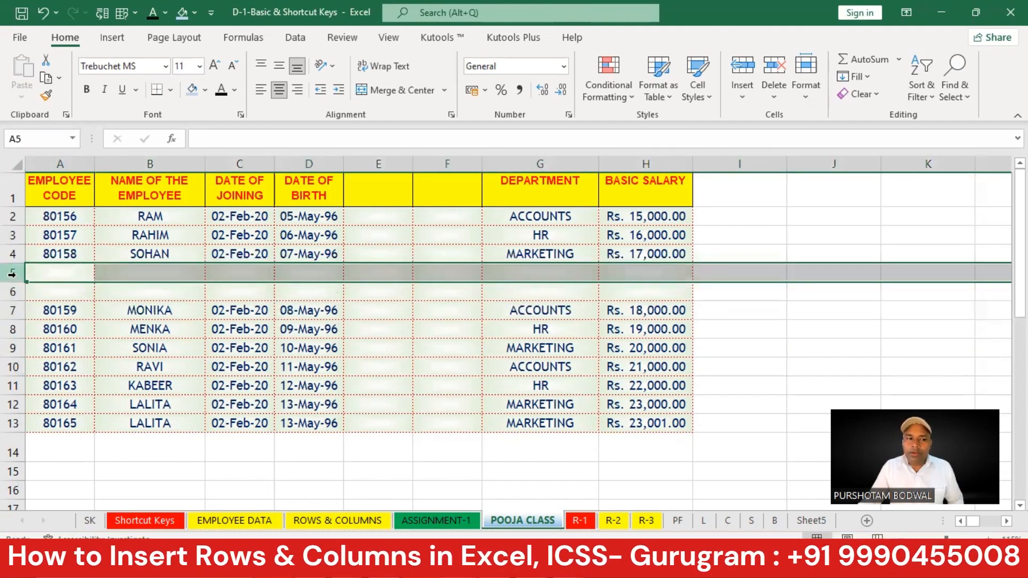
{"action": "right_click", "coordinate": [12, 274]}
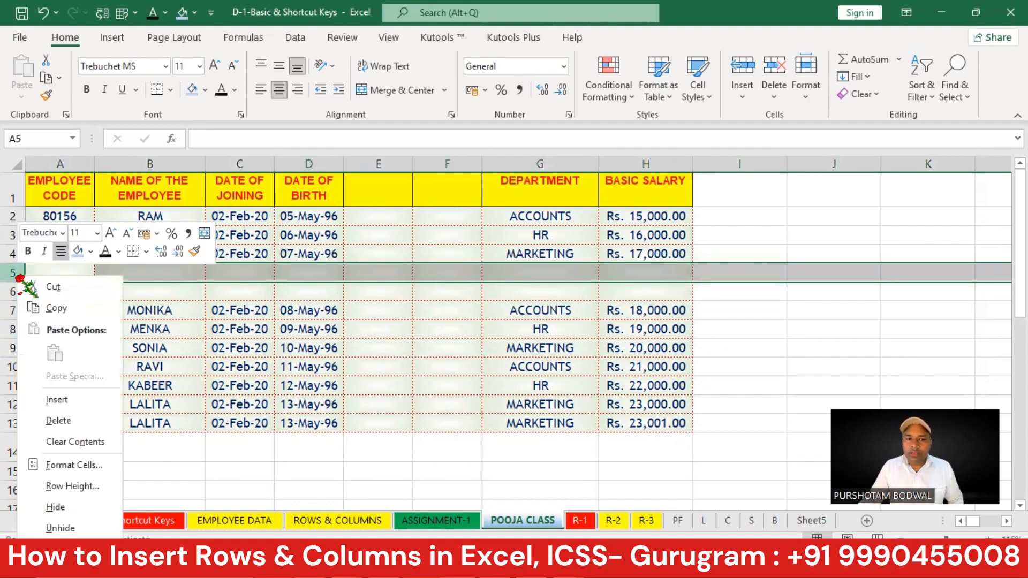
{"action": "left_click", "coordinate": [209, 332]}
{"action": "left_click", "coordinate": [49, 276]}
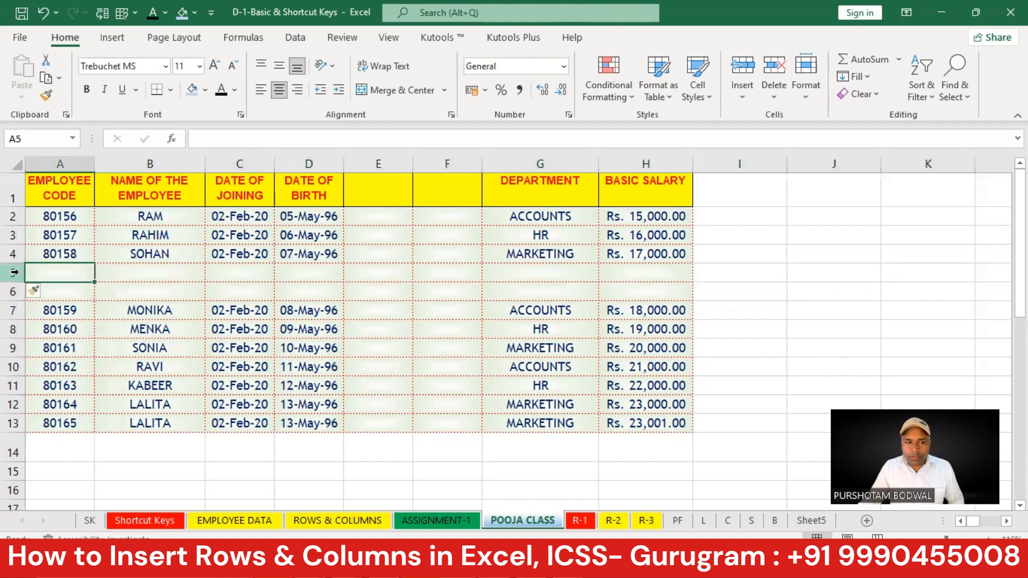
Step: Insert seven blank rows at once above row 5, using rows 5 to 11 as the selection
{"action": "left_click_drag", "start_coordinate": [15, 272], "coordinate": [26, 391]}
{"action": "right_click", "coordinate": [13, 311]}
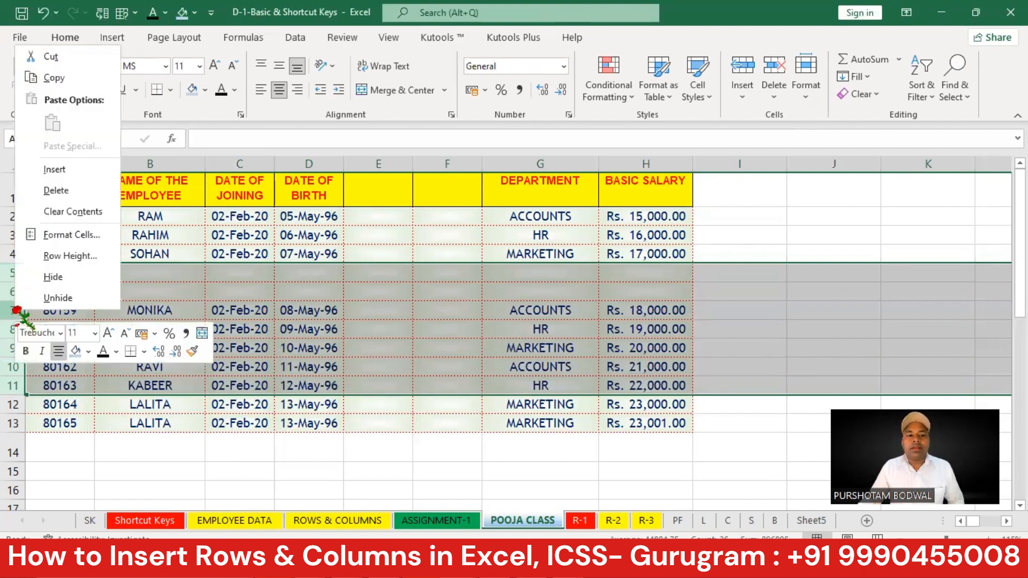
{"action": "left_click", "coordinate": [54, 169]}
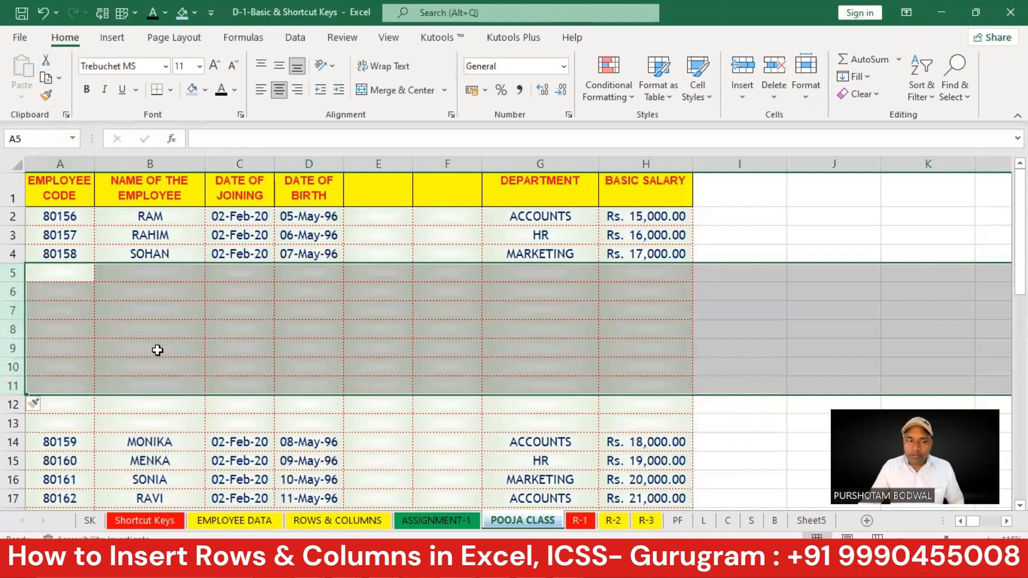
Step: Delete the seven selected blank rows, 5 to 11
{"action": "right_click", "coordinate": [14, 310]}
{"action": "left_click", "coordinate": [58, 188]}
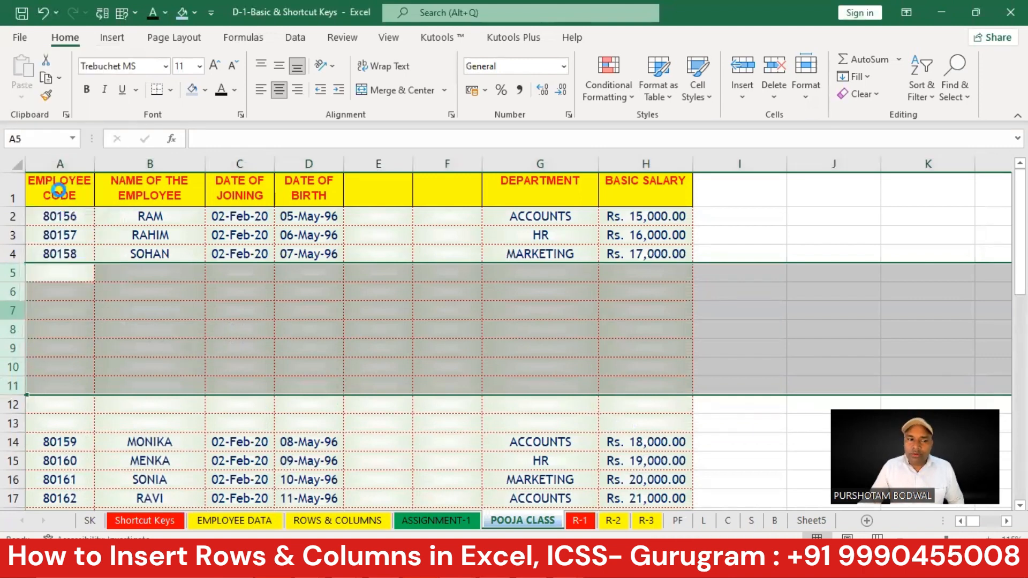
{"action": "mouse_move", "coordinate": [16, 263]}
{"action": "left_mouse_down"}
{"action": "mouse_move", "coordinate": [16, 300]}
{"action": "mouse_move", "coordinate": [19, 276]}
{"action": "left_mouse_up"}
{"action": "left_click", "coordinate": [14, 262]}
{"action": "left_click", "coordinate": [39, 281]}
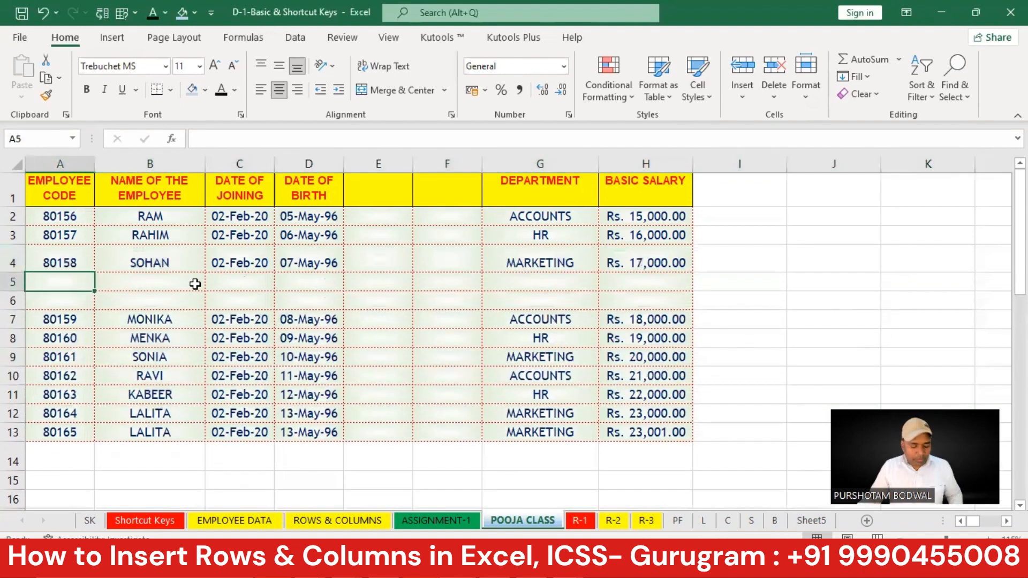
{"action": "key", "text": "ctrl+z"}
Step: Delete the two remaining blank rows, 5 and 6
{"action": "left_click_drag", "start_coordinate": [17, 273], "coordinate": [21, 292]}
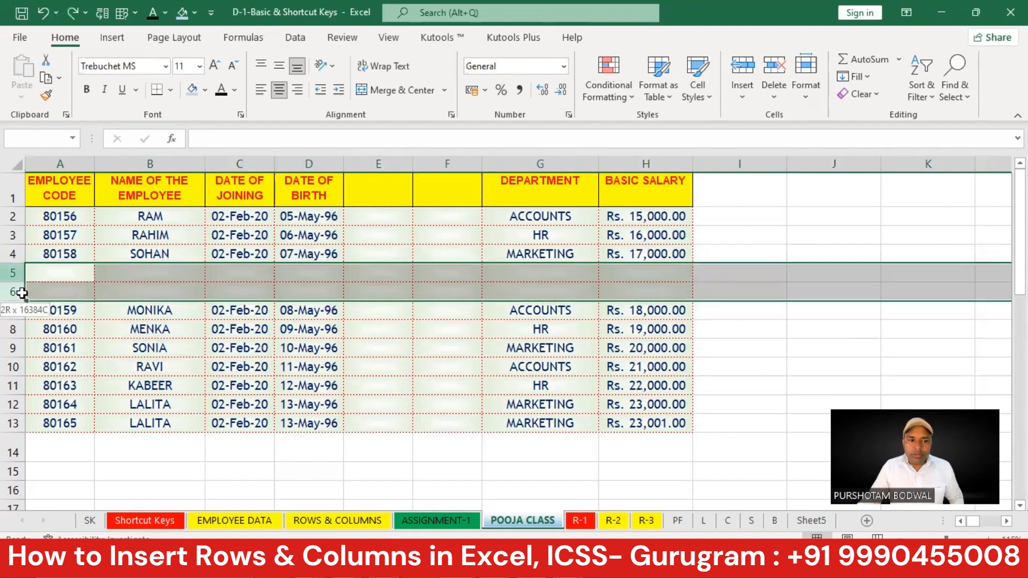
{"action": "right_click", "coordinate": [20, 289]}
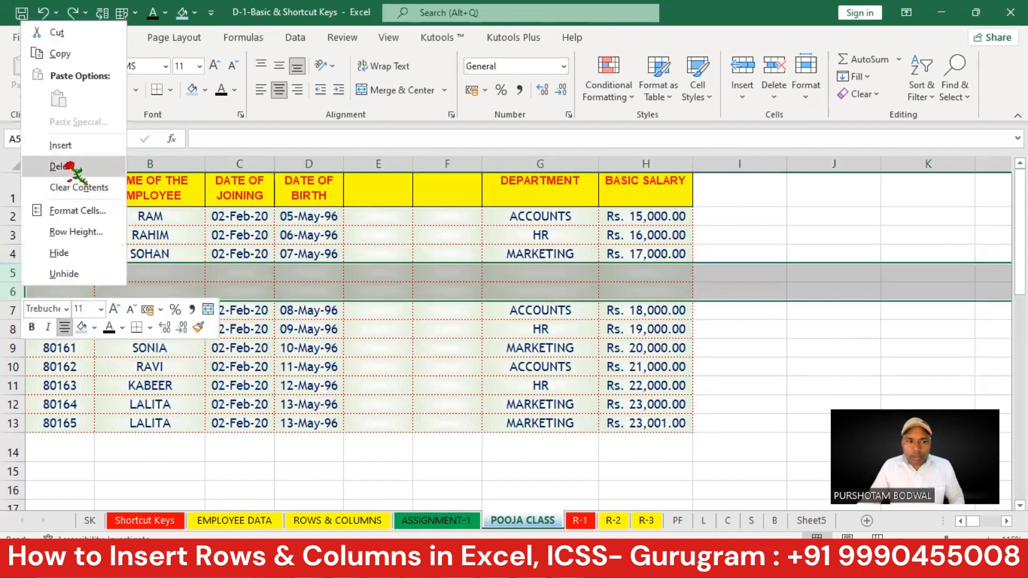
{"action": "left_click", "coordinate": [63, 167]}
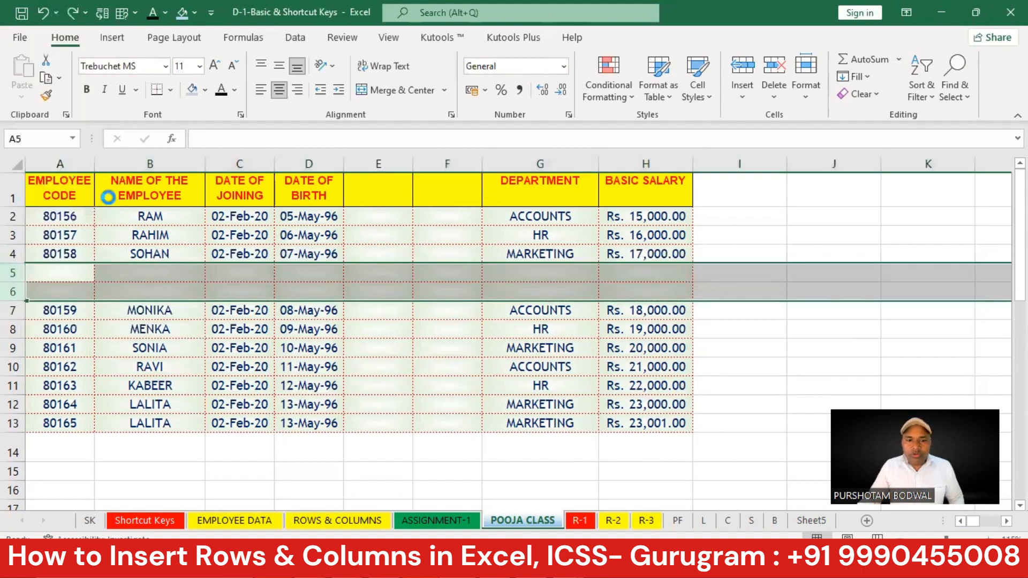
Step: Delete the blank columns E and F between DATE OF BIRTH and DEPARTMENT
{"action": "left_click_drag", "start_coordinate": [402, 163], "coordinate": [445, 155]}
{"action": "right_click", "coordinate": [445, 155]}
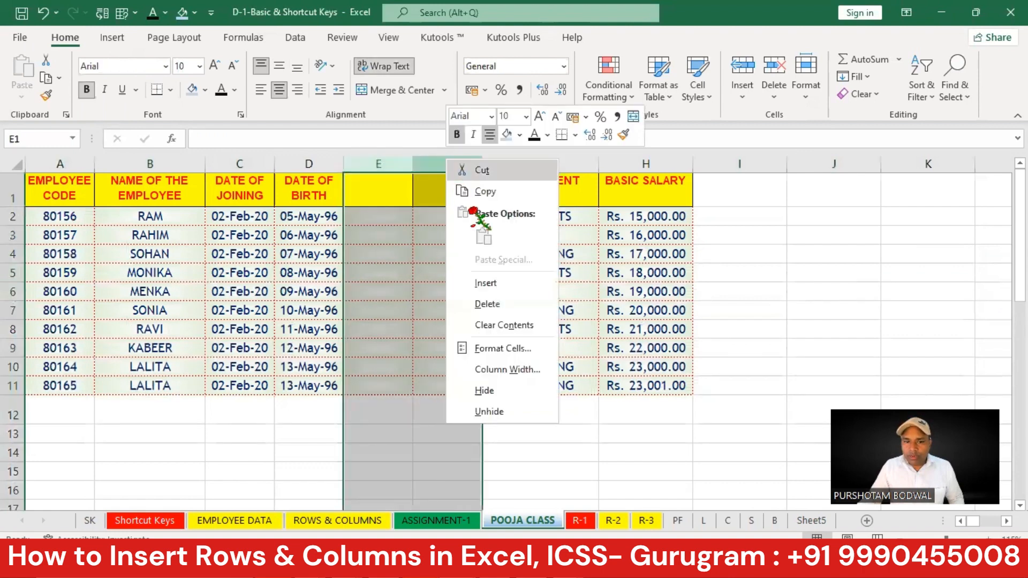
{"action": "left_click", "coordinate": [484, 305]}
{"action": "left_click", "coordinate": [394, 214]}
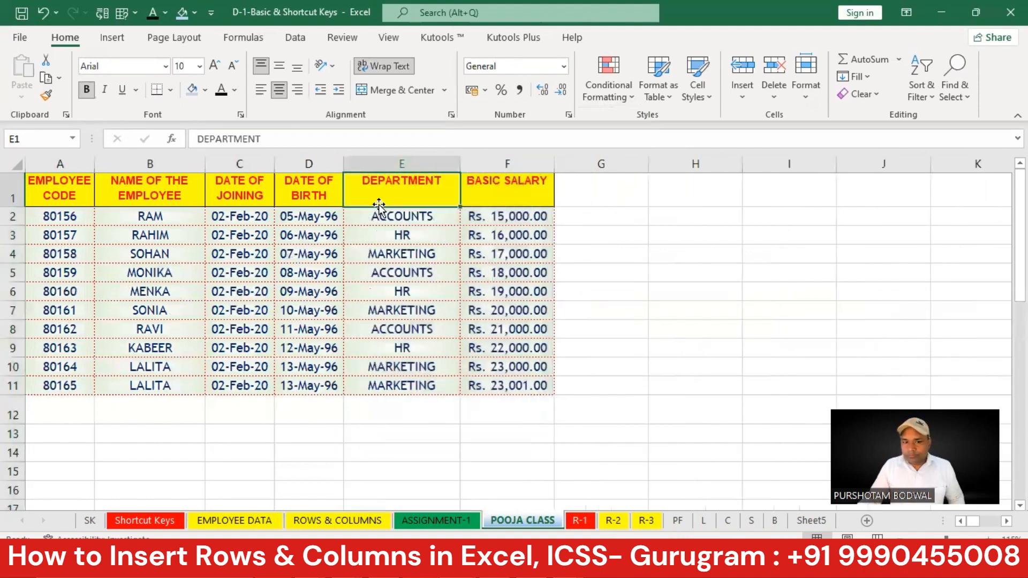
Step: Starting from cell E2, insert two sheet columns to the left of the DEPARTMENT column, one at a time
{"action": "left_click", "coordinate": [394, 220]}
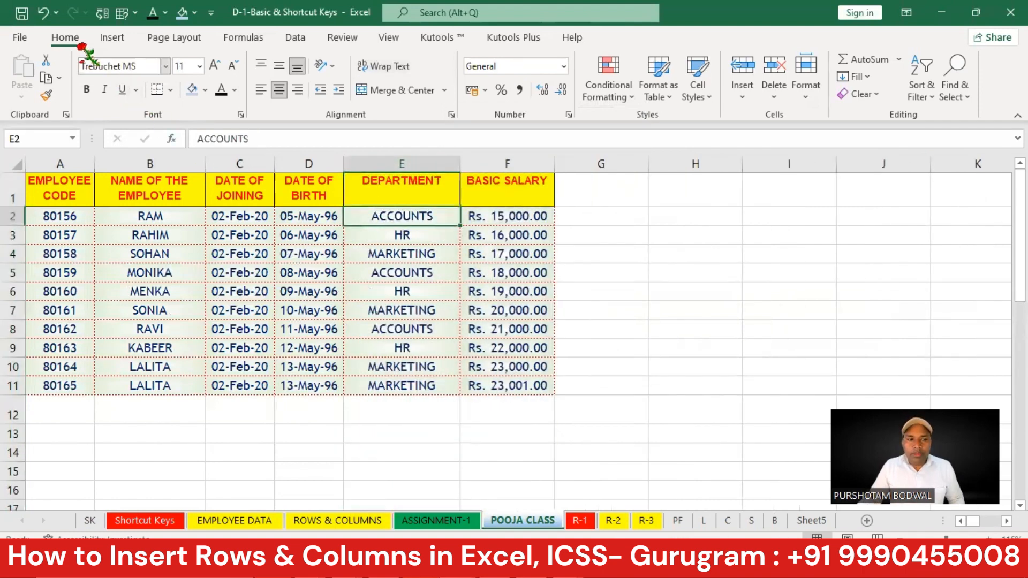
{"action": "left_click", "coordinate": [745, 99]}
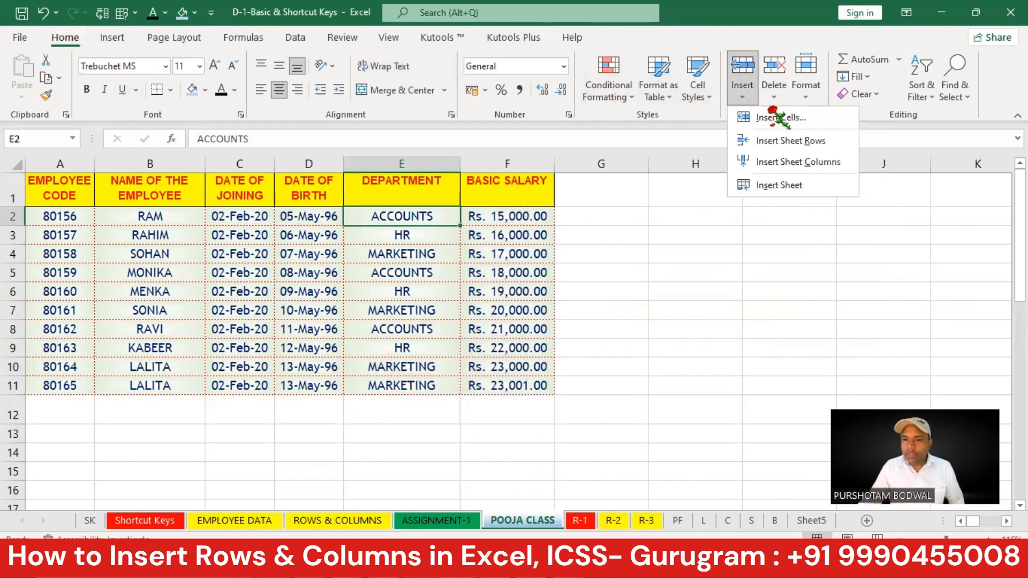
{"action": "left_click", "coordinate": [800, 162]}
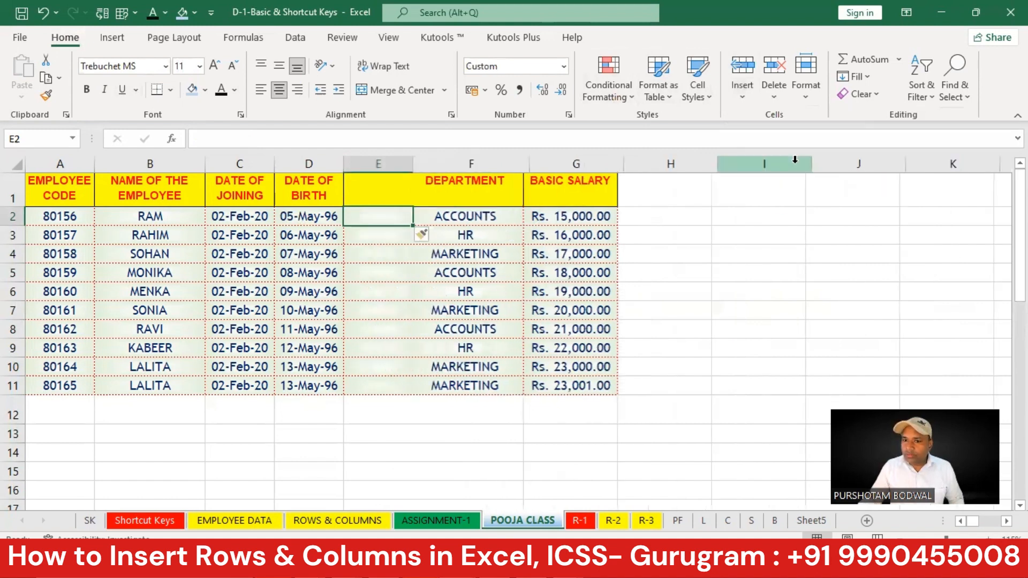
{"action": "left_click", "coordinate": [742, 92]}
{"action": "left_click", "coordinate": [798, 162]}
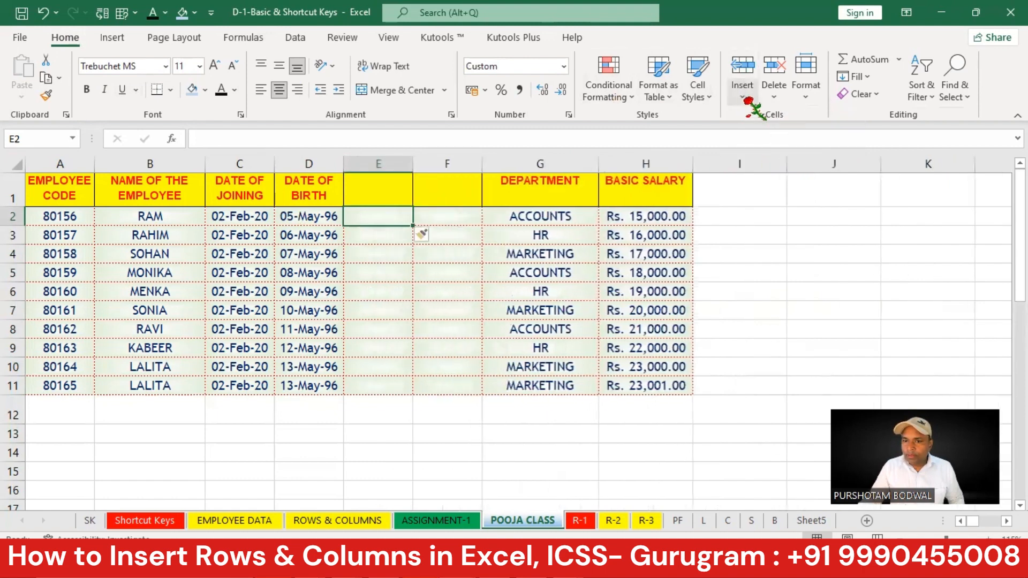
Step: Delete the two blank sheet columns between DATE OF BIRTH and DEPARTMENT, one at a time
{"action": "left_click", "coordinate": [774, 100]}
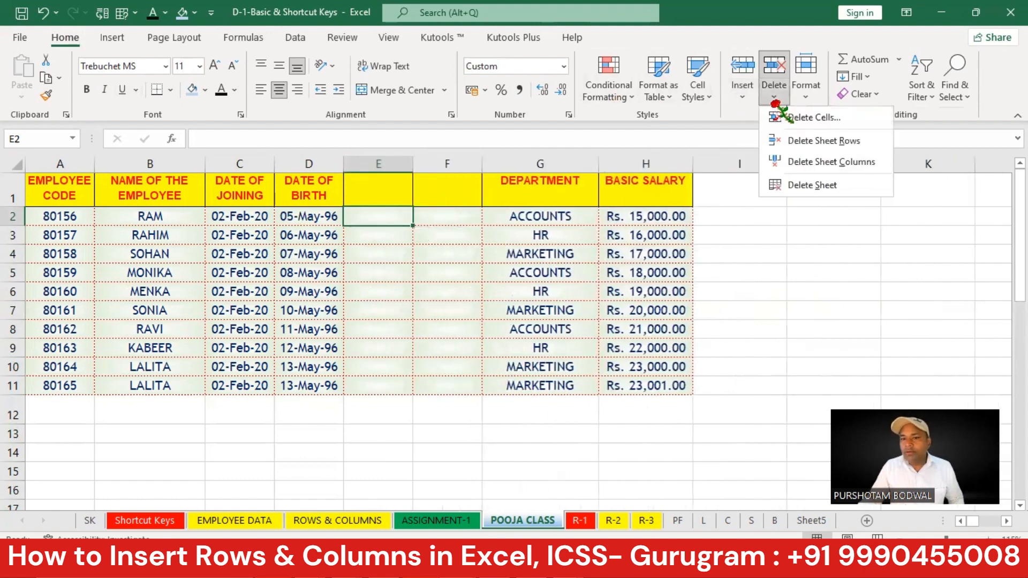
{"action": "left_click", "coordinate": [843, 162]}
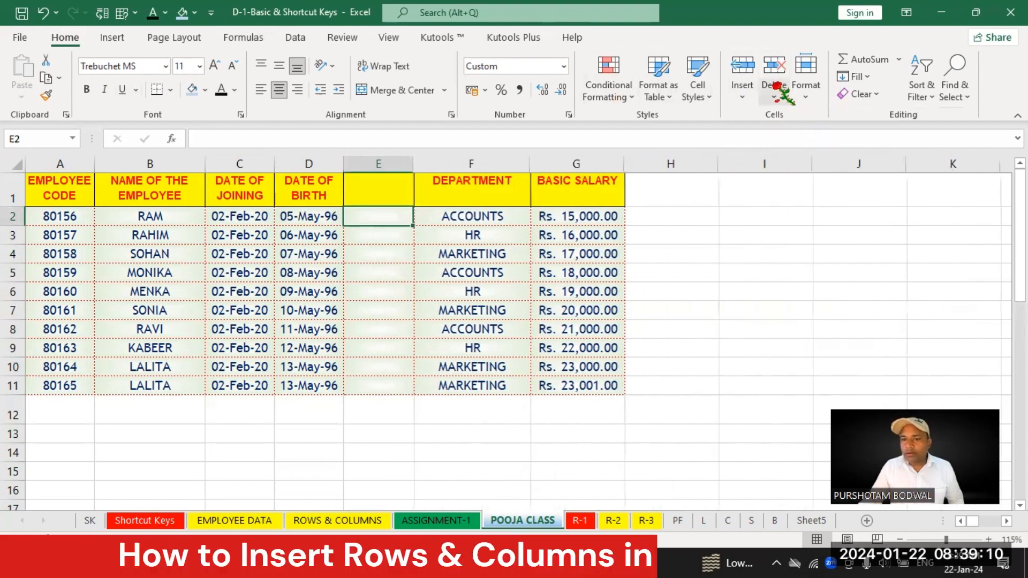
{"action": "left_click", "coordinate": [775, 99]}
{"action": "left_click", "coordinate": [839, 162]}
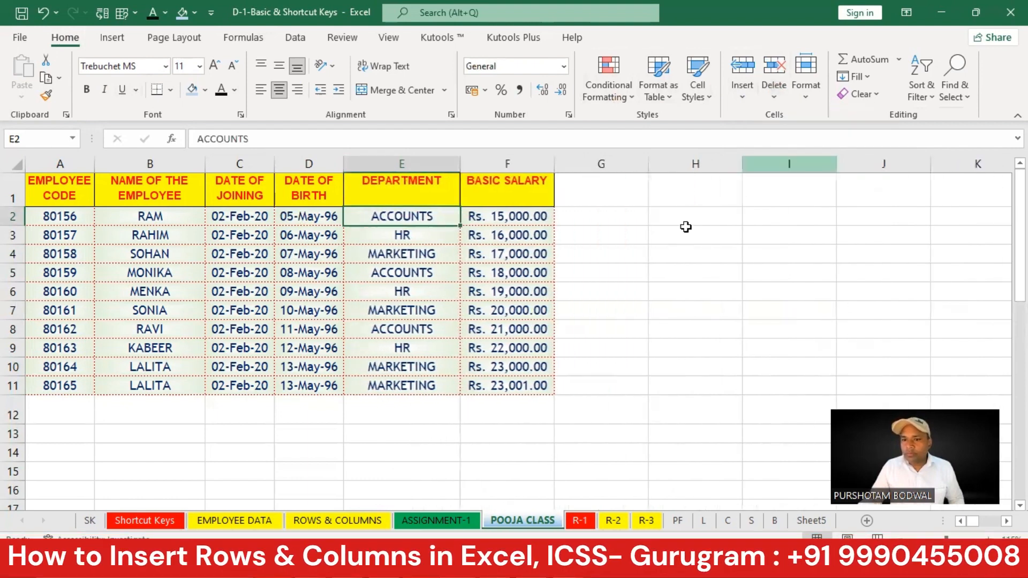
{"action": "left_click", "coordinate": [379, 237]}
{"action": "left_click", "coordinate": [427, 316]}
{"action": "left_click_drag", "start_coordinate": [410, 188], "coordinate": [407, 367]}
{"action": "left_click_drag", "start_coordinate": [409, 202], "coordinate": [405, 392]}
{"action": "left_click", "coordinate": [407, 234]}
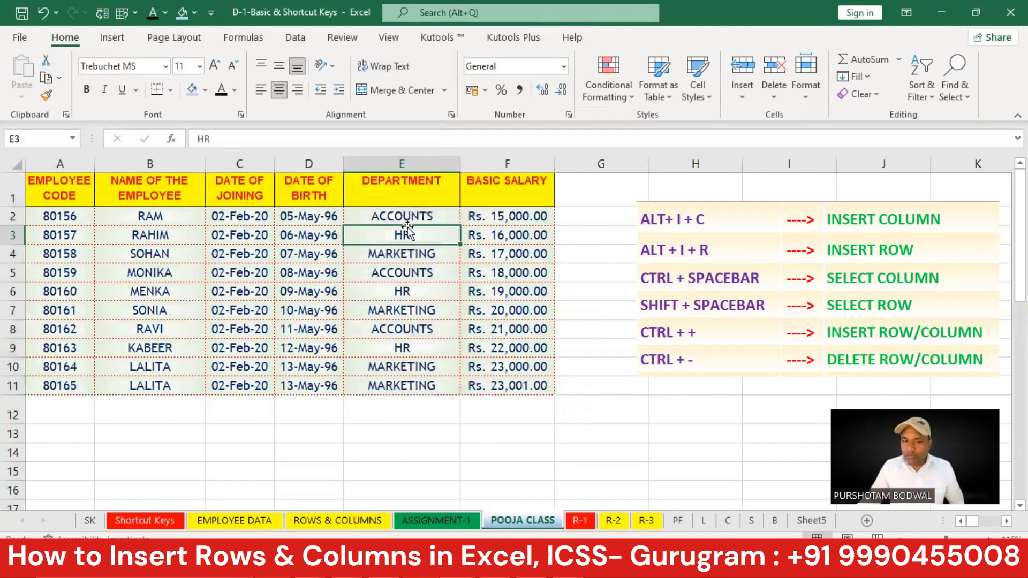
{"action": "left_click", "coordinate": [411, 215]}
{"action": "left_click", "coordinate": [434, 294]}
{"action": "left_click", "coordinate": [415, 219]}
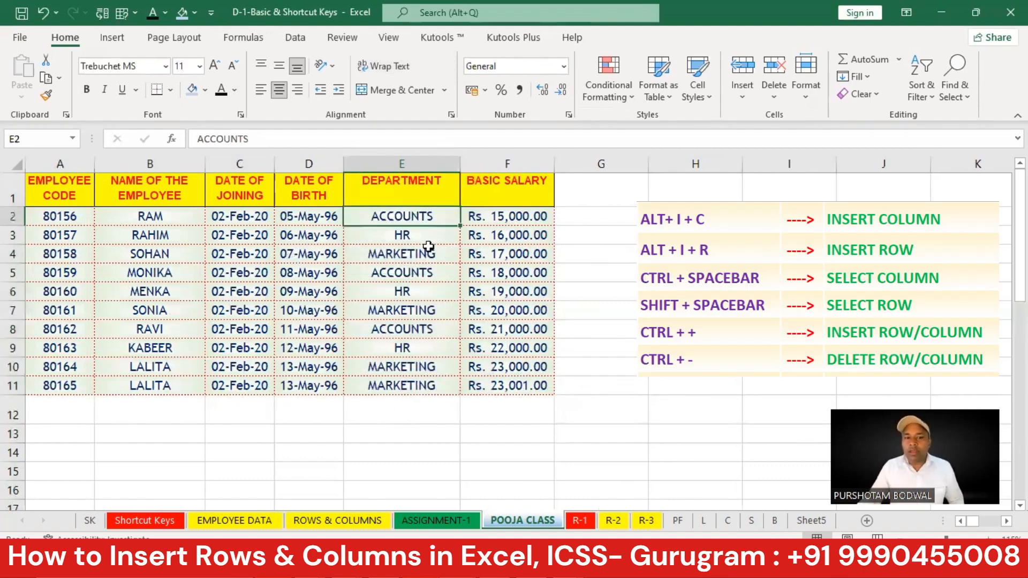
Step: Starting from cell E4, insert two blank columns before the DEPARTMENT column, one at a time
{"action": "left_click", "coordinate": [427, 249]}
{"action": "key", "text": "alt"}
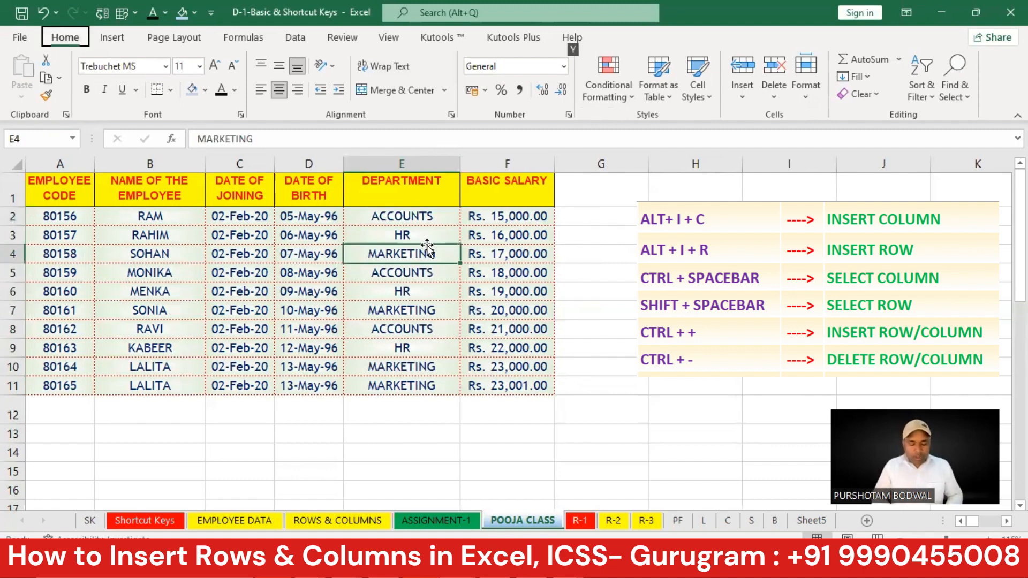
{"action": "key", "text": "Escape"}
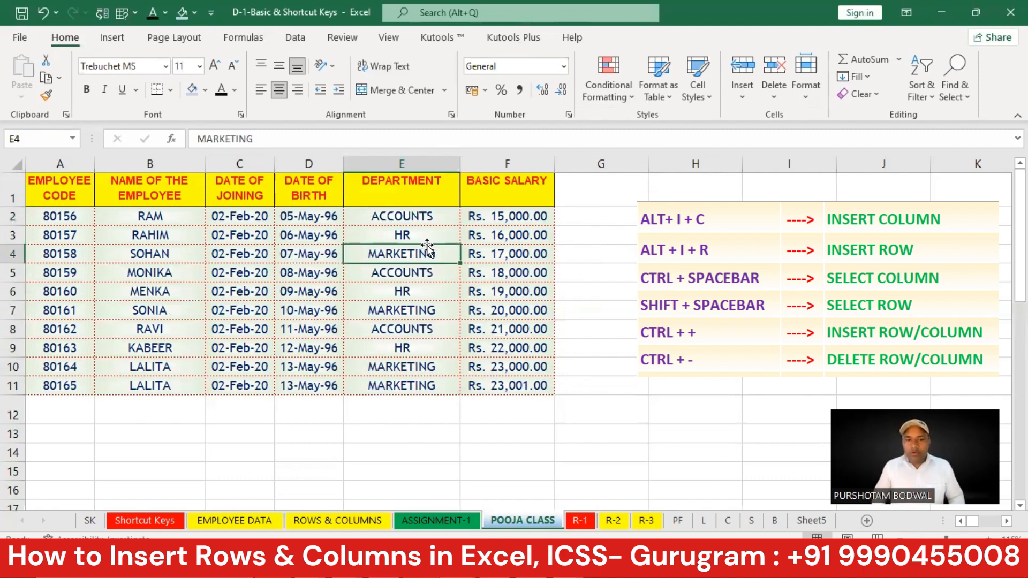
{"action": "key", "text": "Down"}
{"action": "key", "text": "Up"}
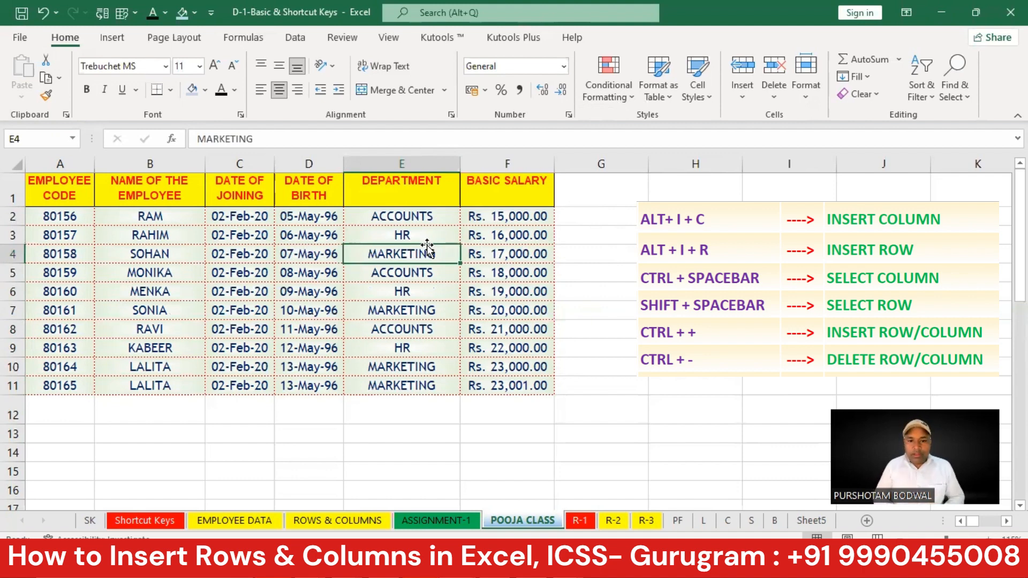
{"action": "key", "text": "alt"}
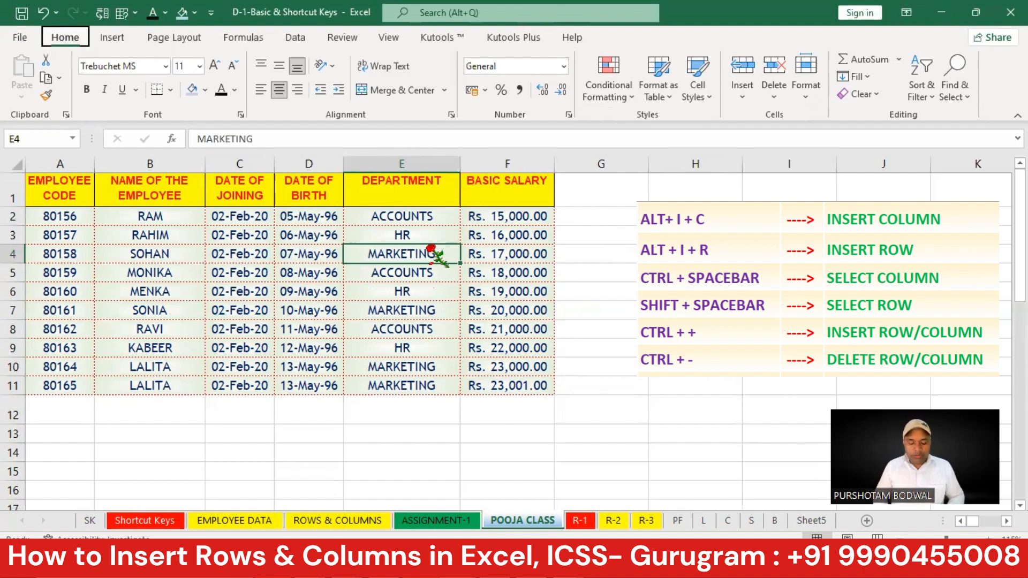
{"action": "key", "text": "i"}
{"action": "key", "text": "c"}
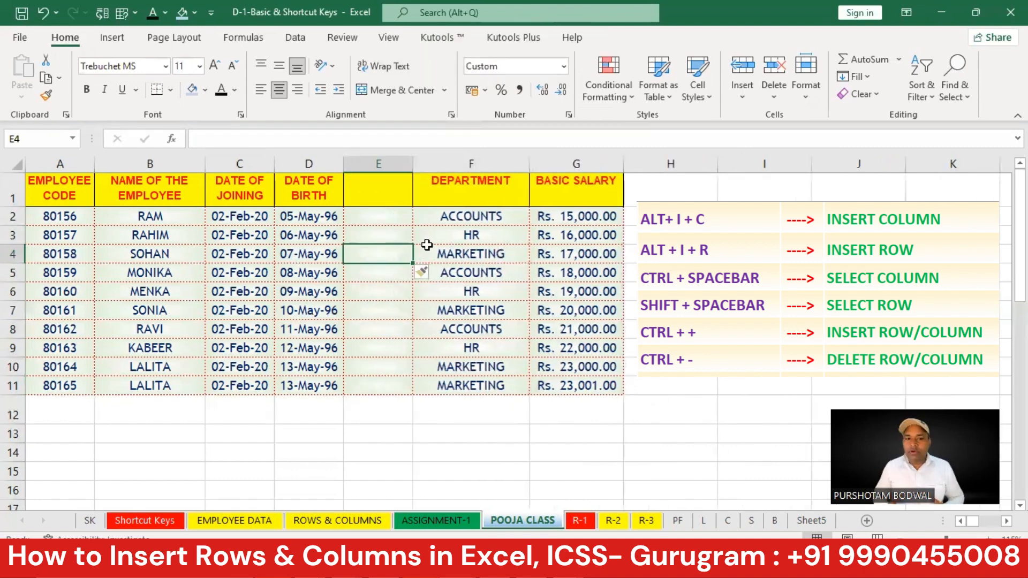
{"action": "key", "text": "alt"}
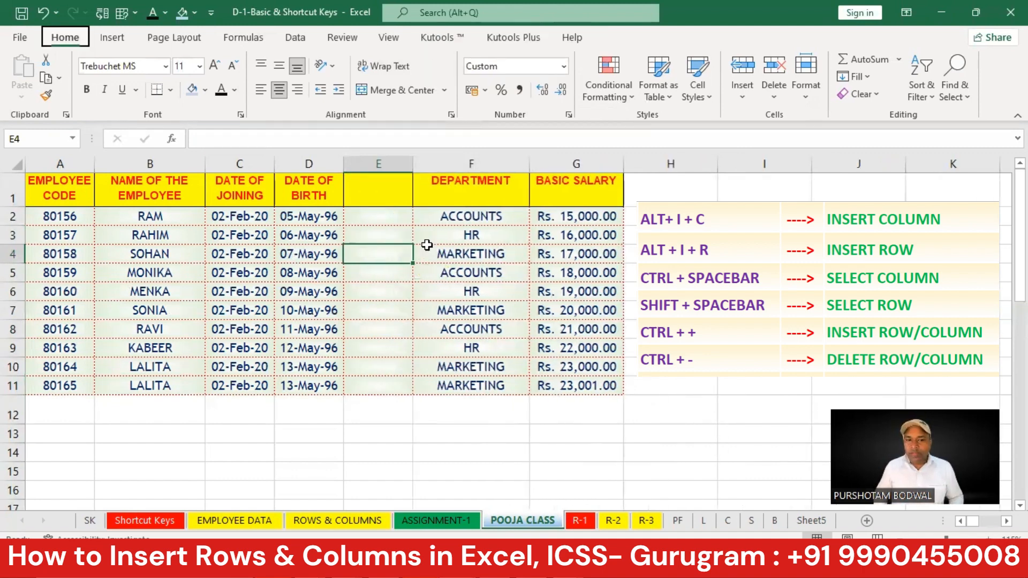
{"action": "key", "text": "i"}
{"action": "key", "text": "c"}
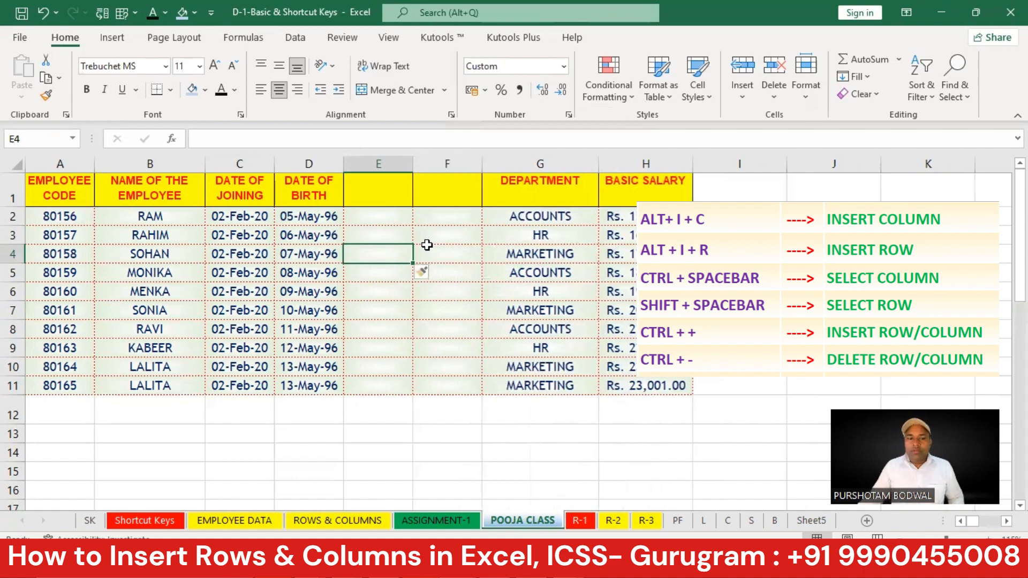
Step: Starting from cell E4, insert two blank rows above the row of employee code 80158, one at a time
{"action": "left_click", "coordinate": [324, 260]}
{"action": "left_click", "coordinate": [358, 256]}
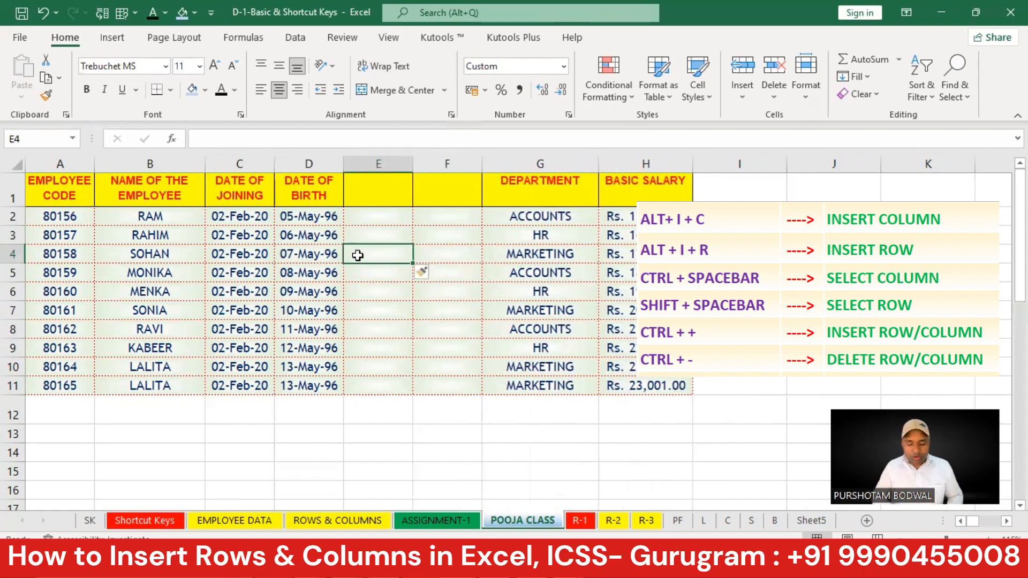
{"action": "key", "text": "alt"}
{"action": "key", "text": "i"}
{"action": "key", "text": "r"}
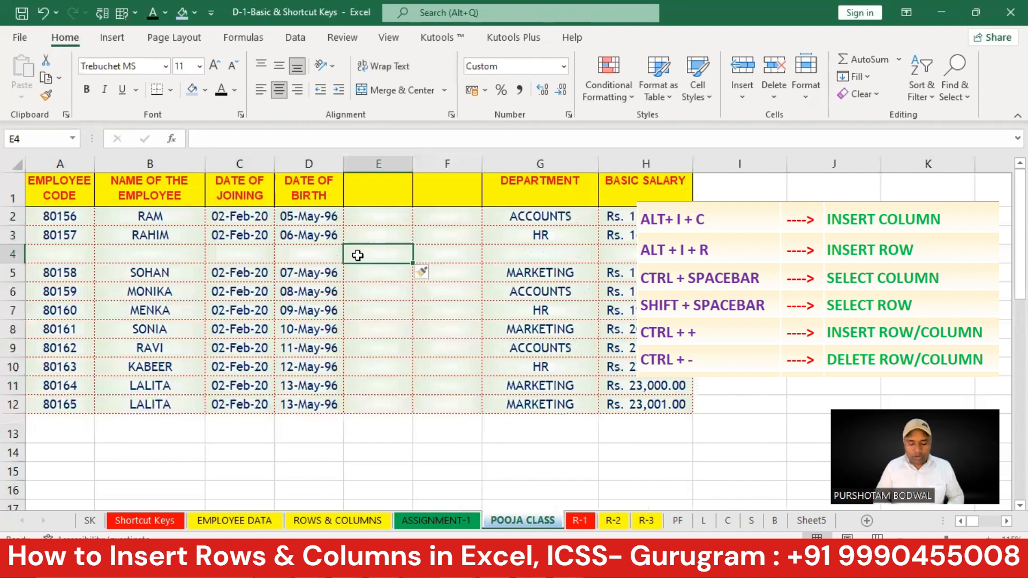
{"action": "key", "text": "alt"}
{"action": "key", "text": "i"}
{"action": "key", "text": "r"}
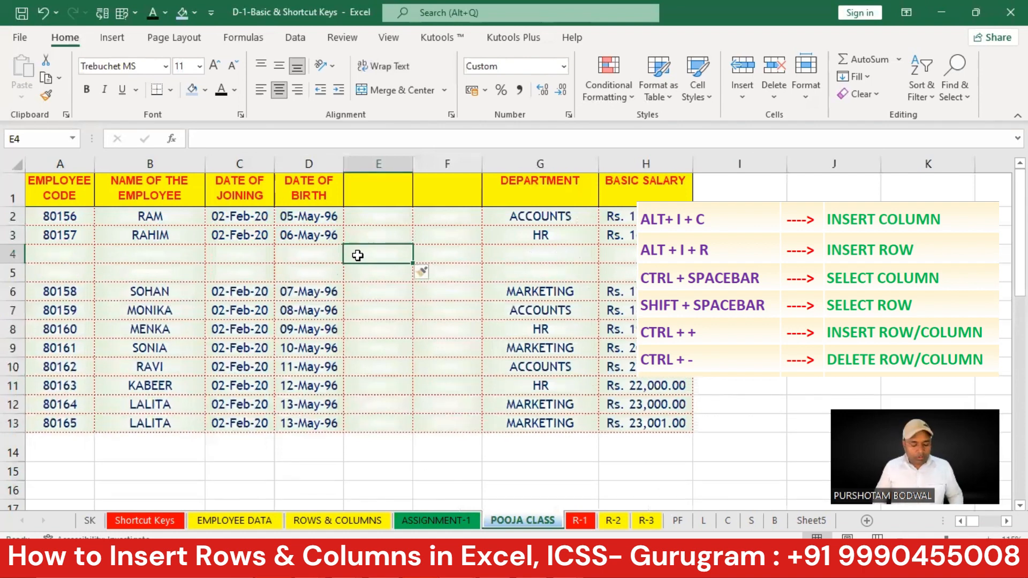
Step: Undo the last two row insertions and the two column insertions before them
{"action": "key", "text": "ctrl+z"}
{"action": "key", "text": "ctrl+z"}
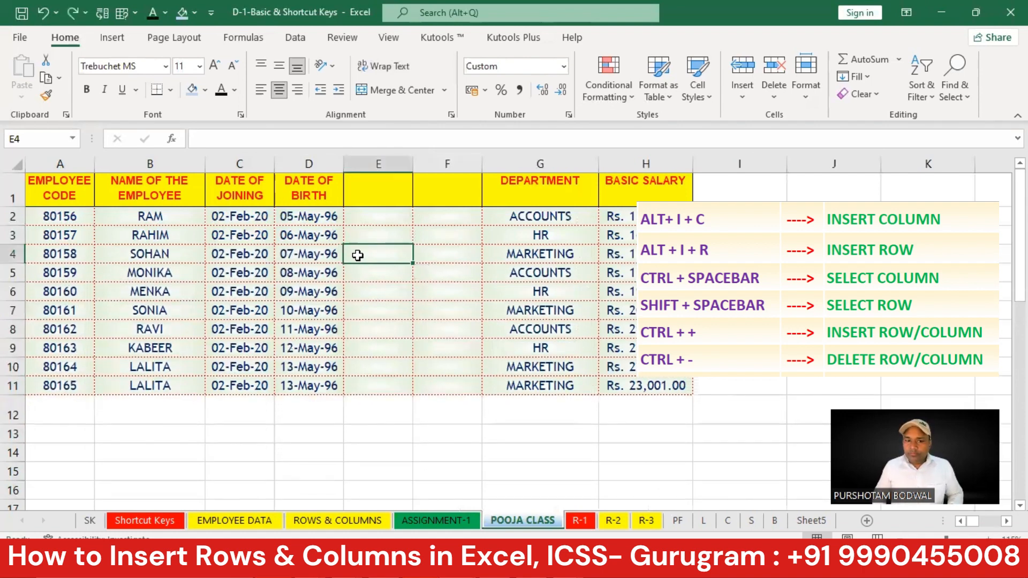
{"action": "key", "text": "ctrl+z"}
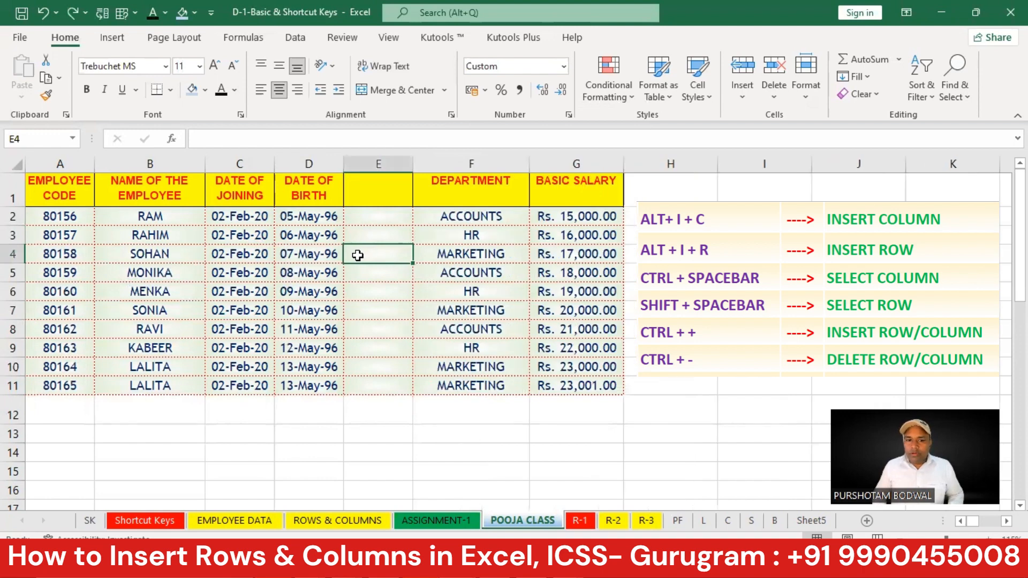
{"action": "key", "text": "ctrl+z"}
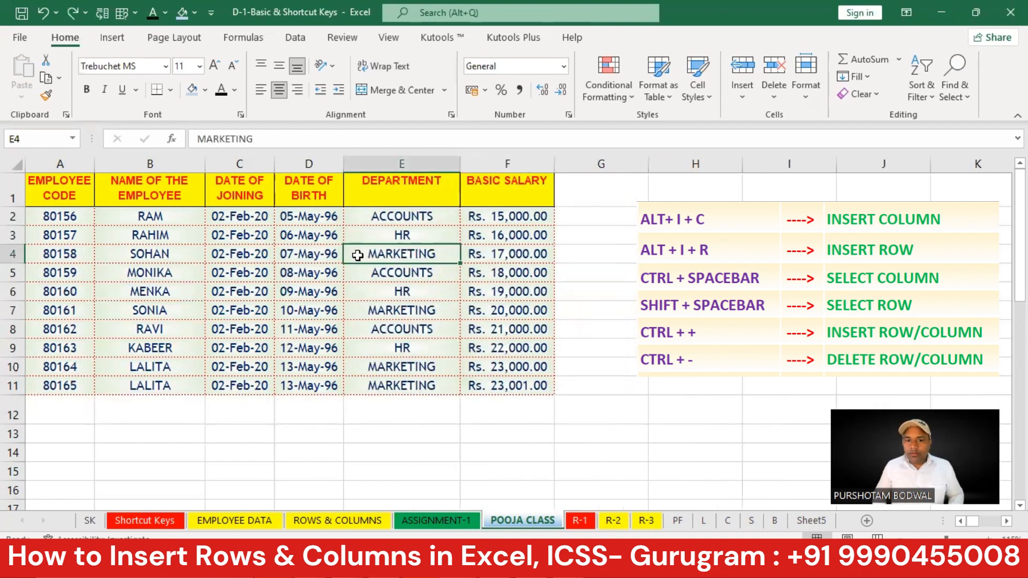
{"action": "left_click", "coordinate": [402, 217]}
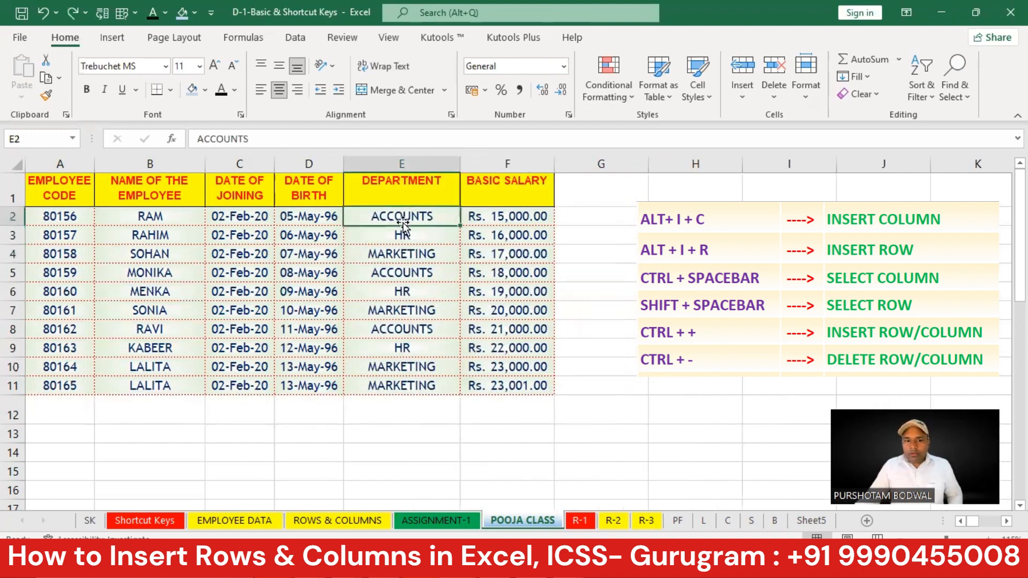
{"action": "left_click_drag", "start_coordinate": [401, 185], "coordinate": [429, 388]}
{"action": "left_click", "coordinate": [386, 197]}
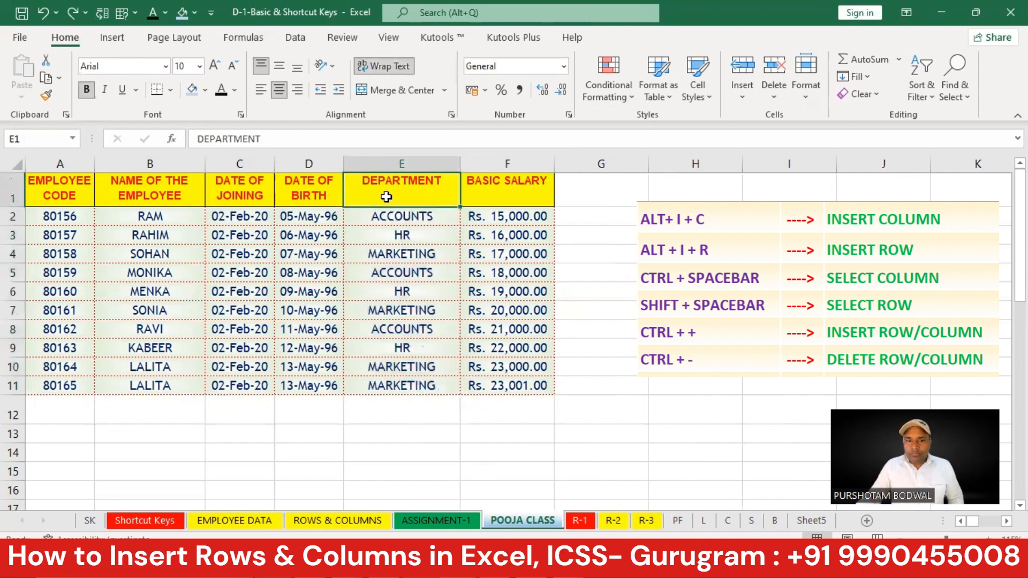
{"action": "left_click", "coordinate": [407, 161]}
{"action": "left_click", "coordinate": [324, 176]}
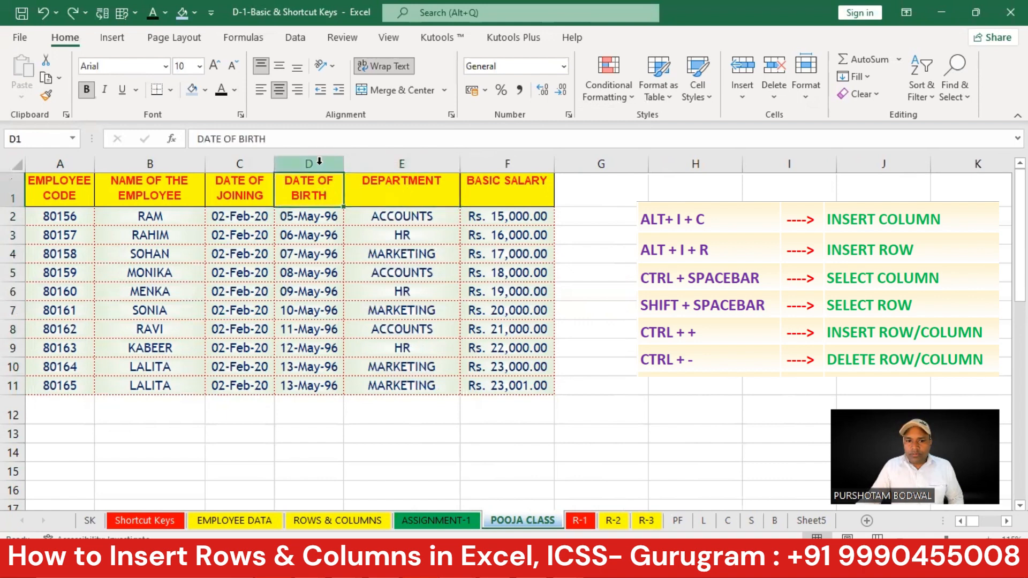
Step: Insert three blank columns at once between DATE OF BIRTH and DEPARTMENT by extending the selected column D
{"action": "left_click", "coordinate": [319, 161]}
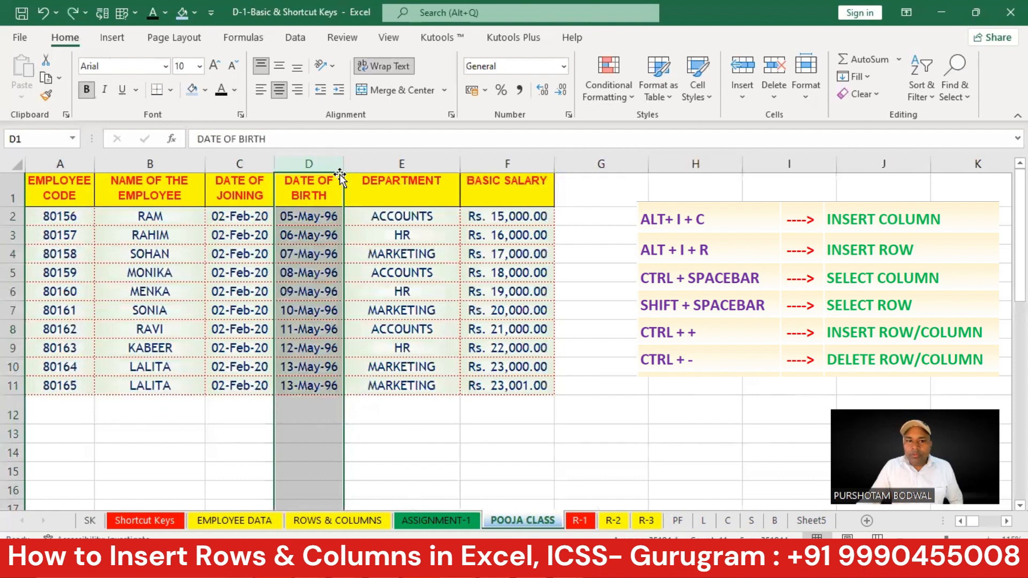
{"action": "left_click_drag", "start_coordinate": [339, 174], "coordinate": [694, 185]}
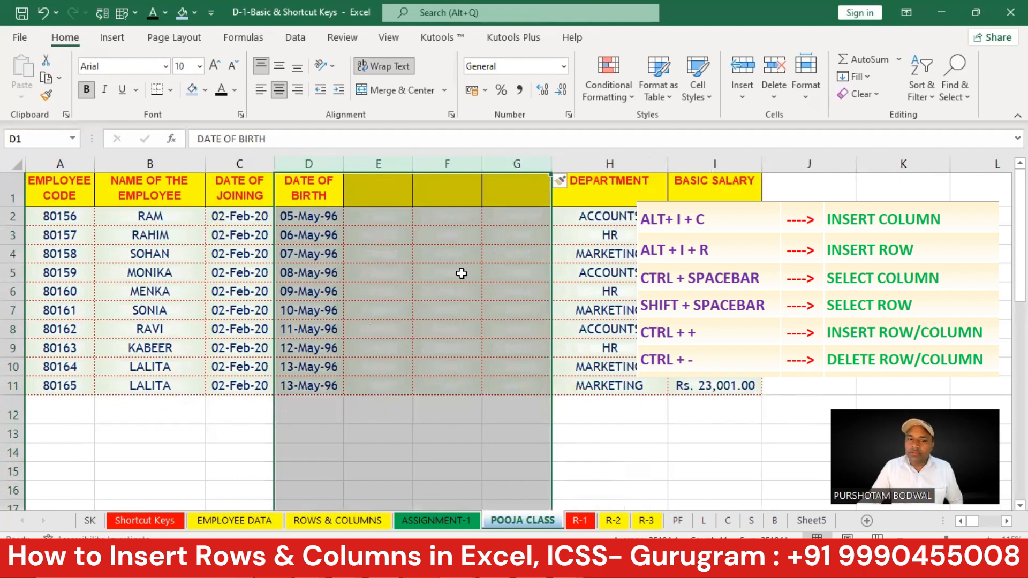
{"action": "left_click", "coordinate": [462, 273]}
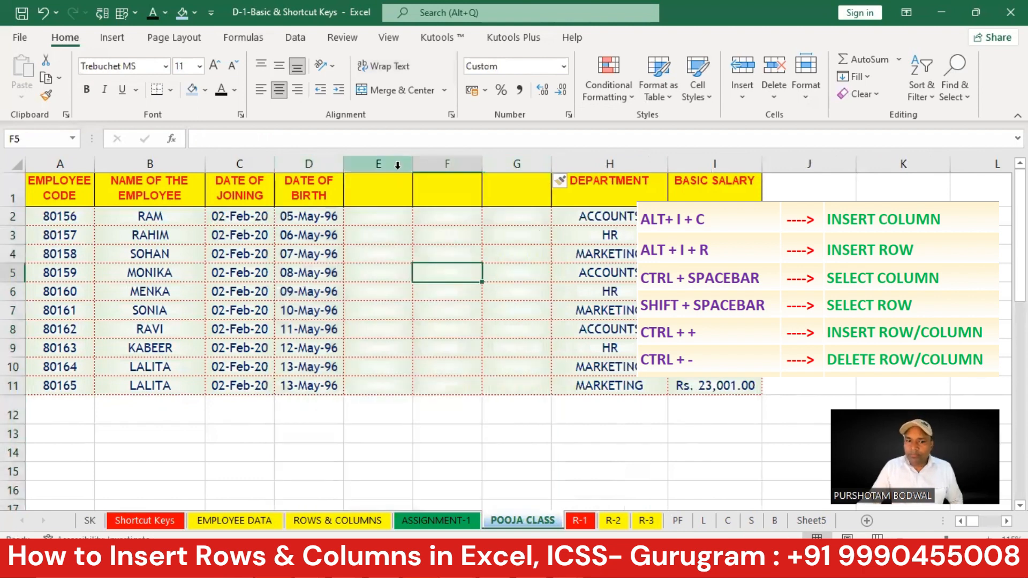
Step: Delete the three blank columns E to G together
{"action": "left_click_drag", "start_coordinate": [381, 164], "coordinate": [505, 165]}
{"action": "right_click", "coordinate": [506, 166]}
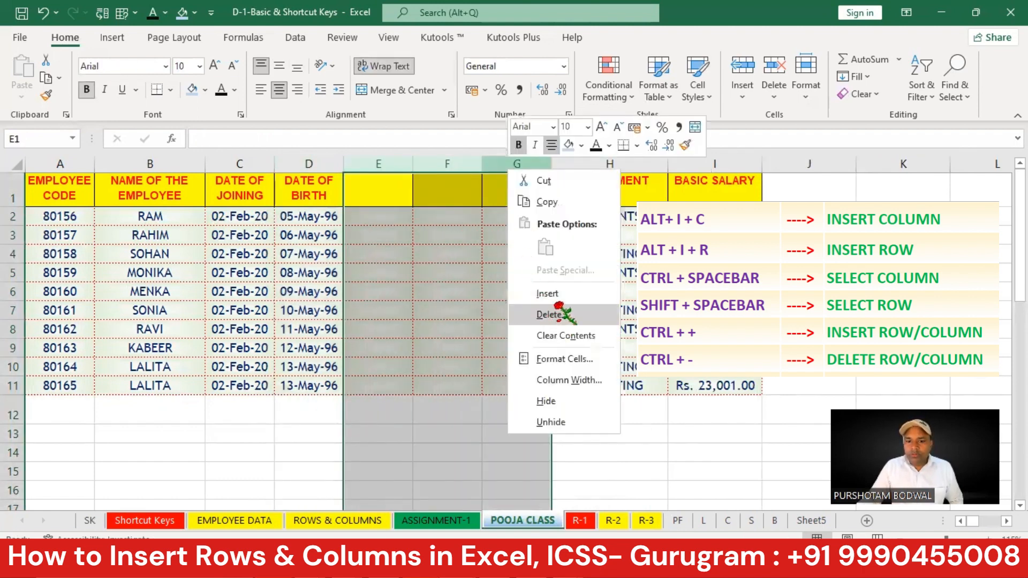
{"action": "left_click", "coordinate": [547, 315]}
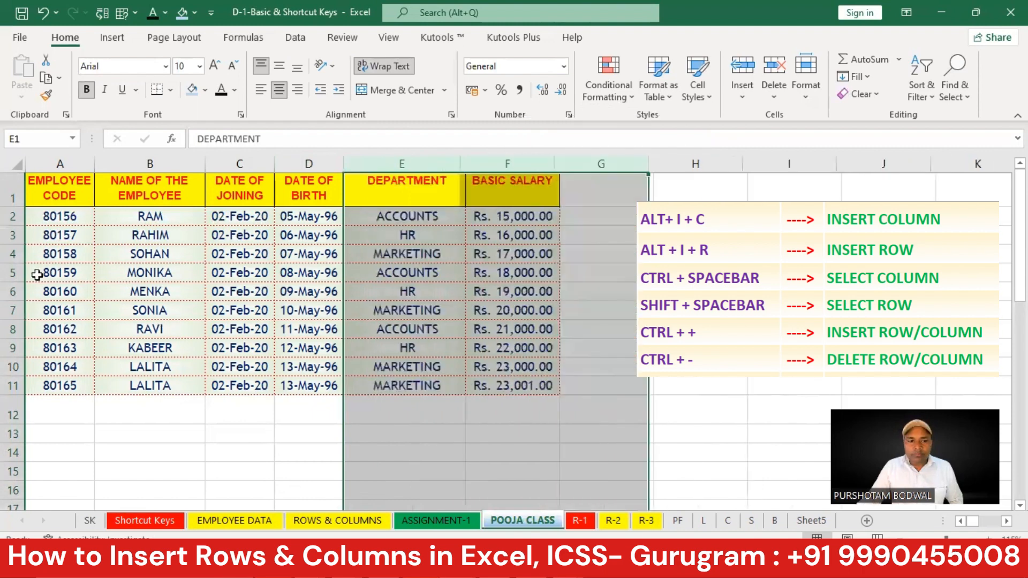
Step: Insert six blank rows at once below row 3 by extending the selected row
{"action": "left_click", "coordinate": [14, 234]}
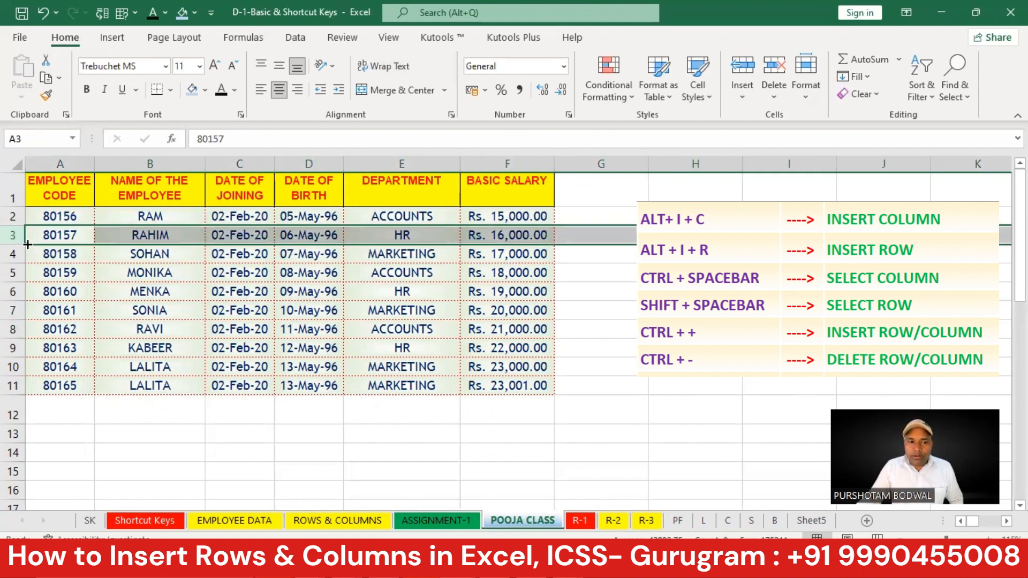
{"action": "left_click_drag", "start_coordinate": [26, 242], "coordinate": [32, 355]}
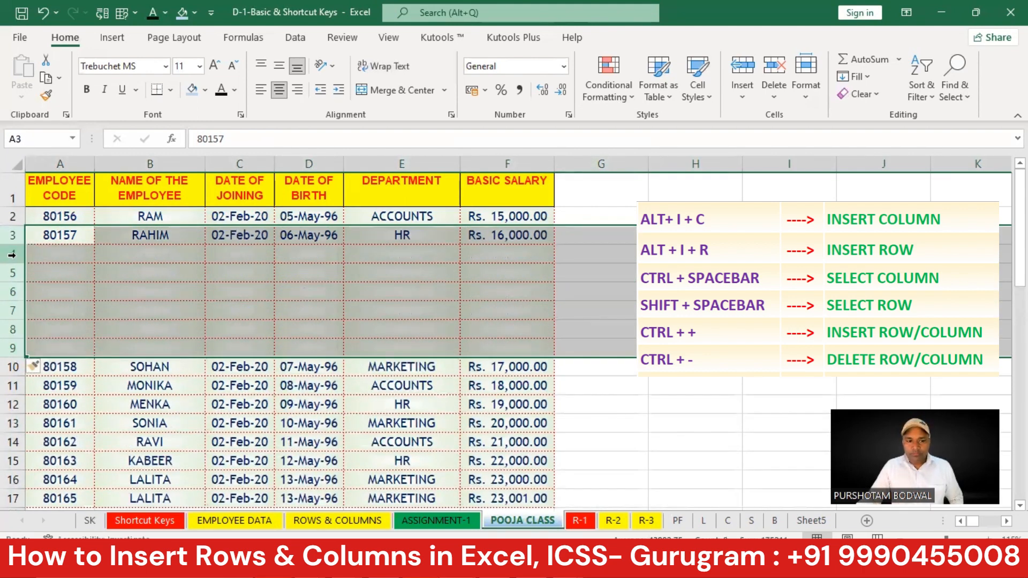
Step: Delete blank rows 4 to 8 together, and delete the one blank row remaining at row 4
{"action": "left_click_drag", "start_coordinate": [12, 255], "coordinate": [12, 330]}
{"action": "key", "text": "ctrl+minus"}
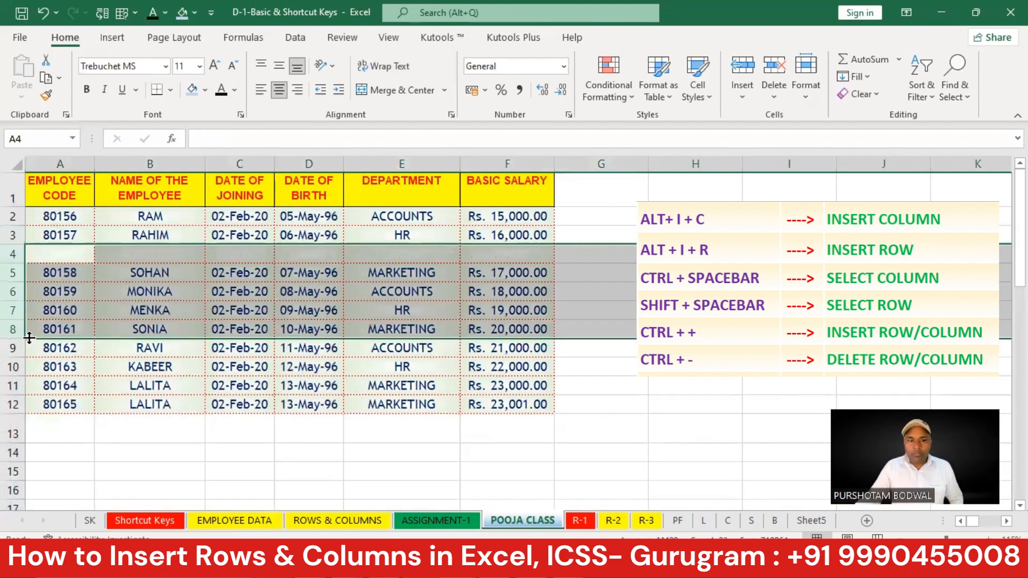
{"action": "left_click", "coordinate": [358, 277]}
{"action": "left_click", "coordinate": [12, 255]}
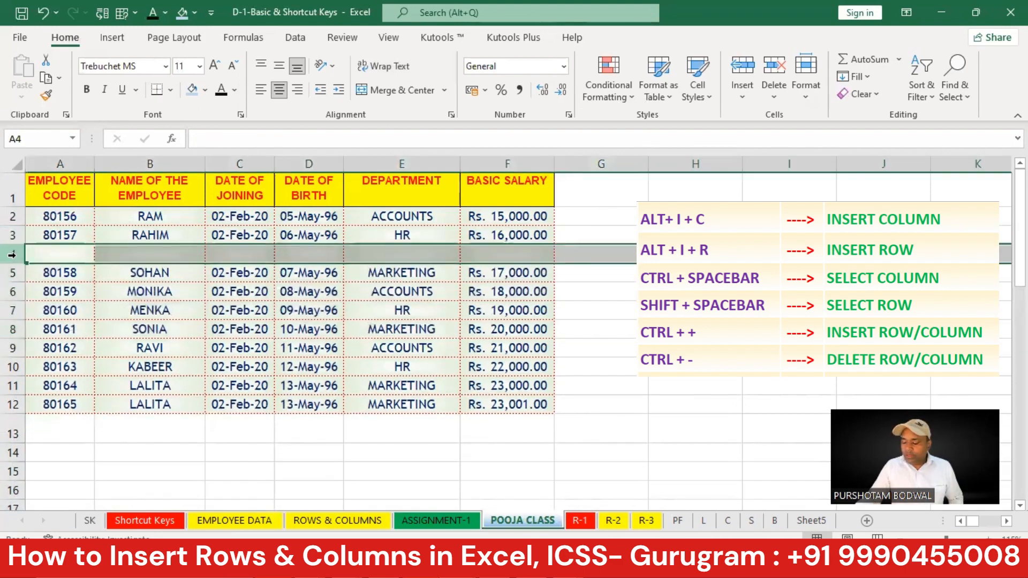
{"action": "key", "text": "ctrl+minus"}
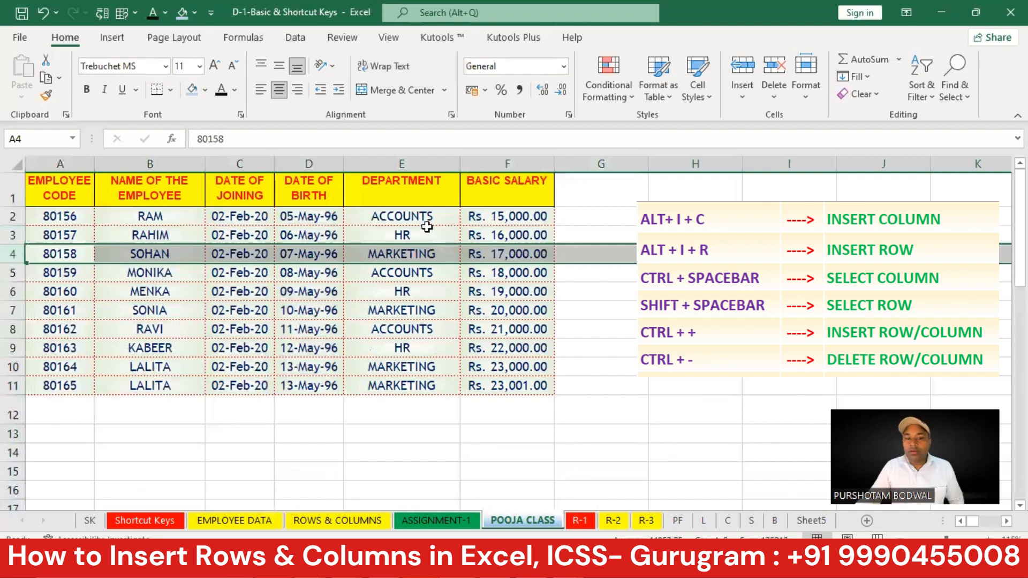
{"action": "left_click", "coordinate": [417, 240]}
{"action": "left_click", "coordinate": [428, 309]}
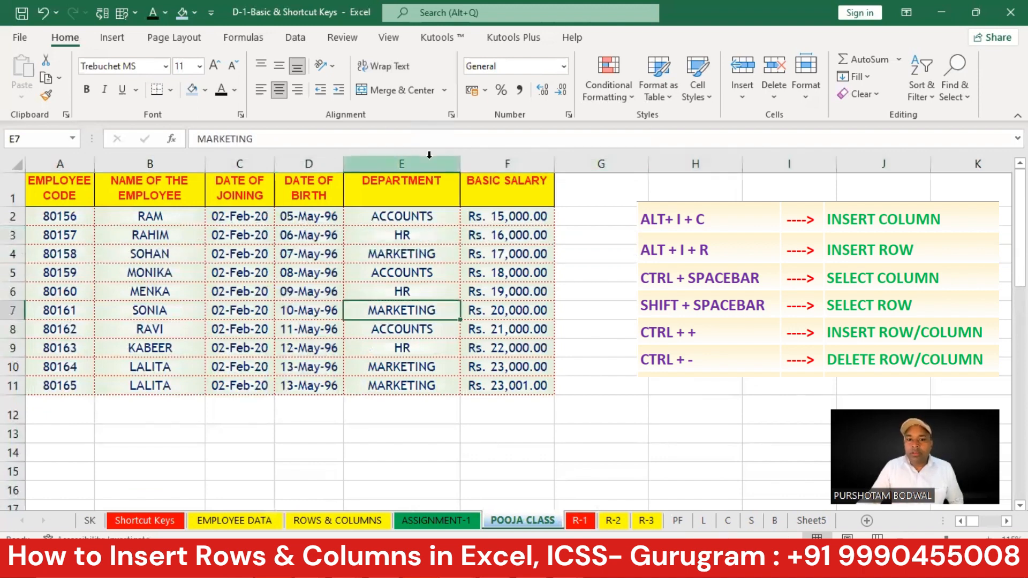
{"action": "left_click", "coordinate": [428, 160]}
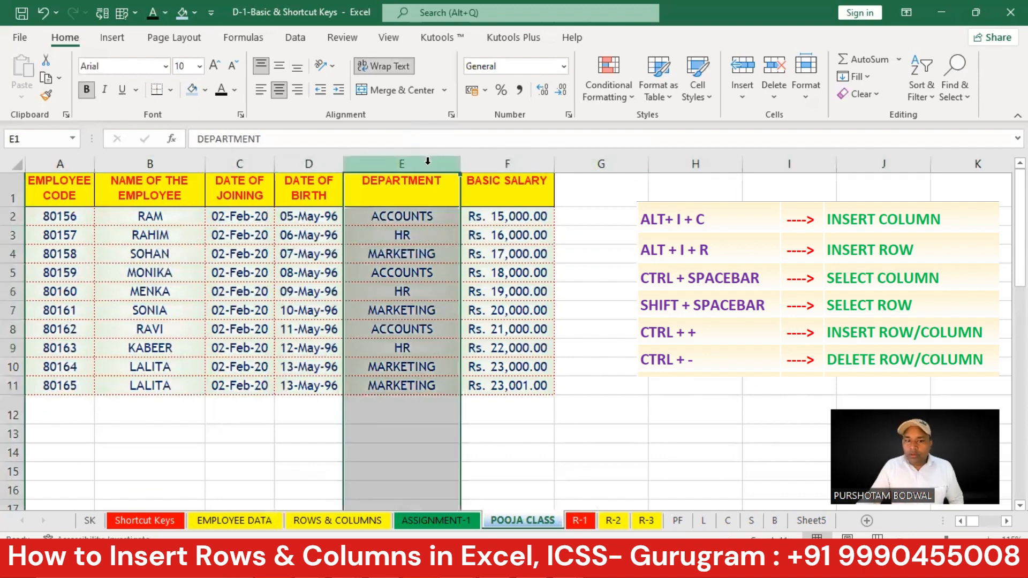
{"action": "left_click", "coordinate": [11, 256]}
{"action": "left_click", "coordinate": [403, 231]}
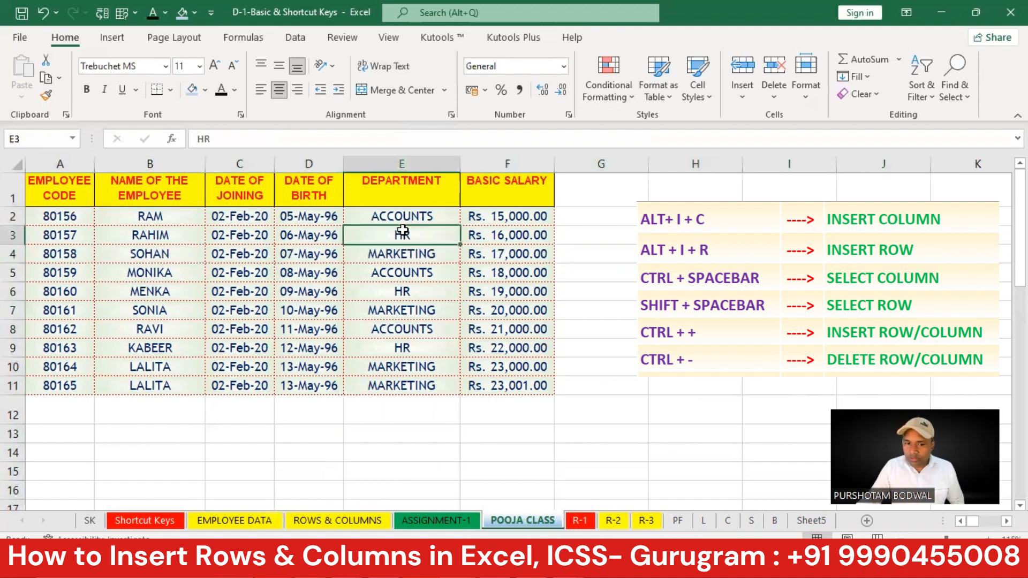
{"action": "left_click", "coordinate": [402, 275]}
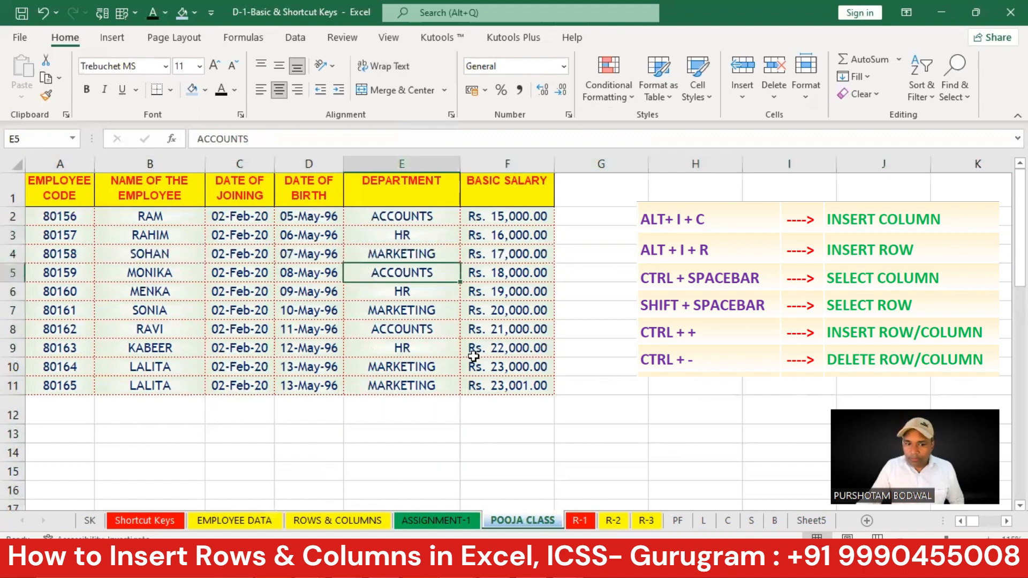
{"action": "left_click", "coordinate": [411, 175]}
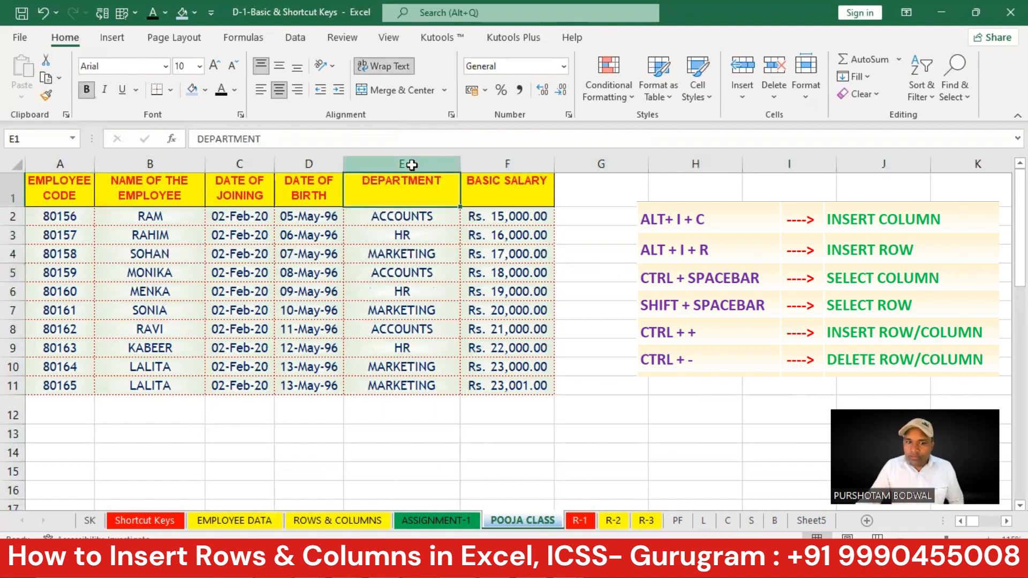
{"action": "left_click", "coordinate": [412, 163]}
{"action": "left_click", "coordinate": [403, 256]}
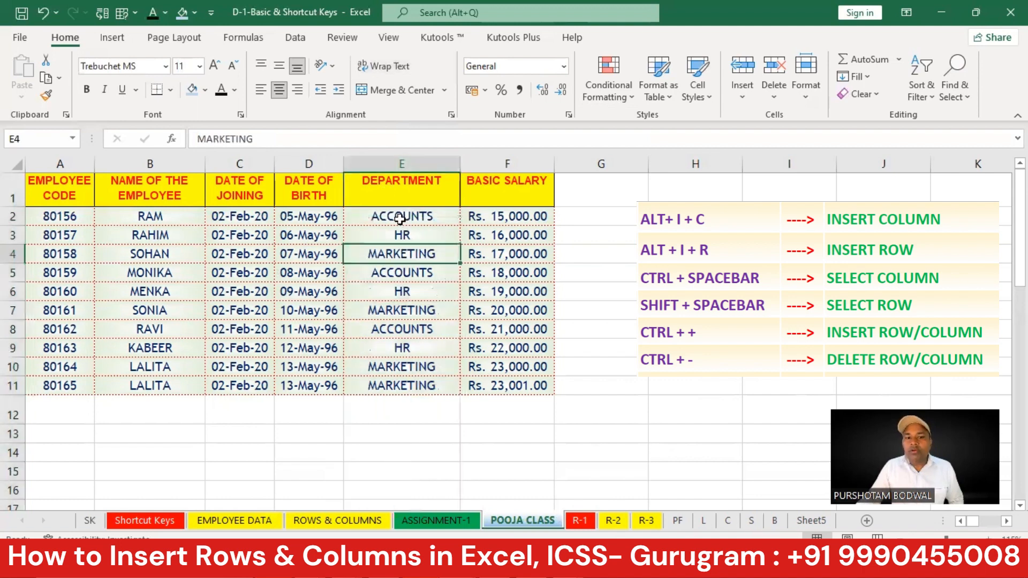
{"action": "left_click_drag", "start_coordinate": [400, 219], "coordinate": [408, 388]}
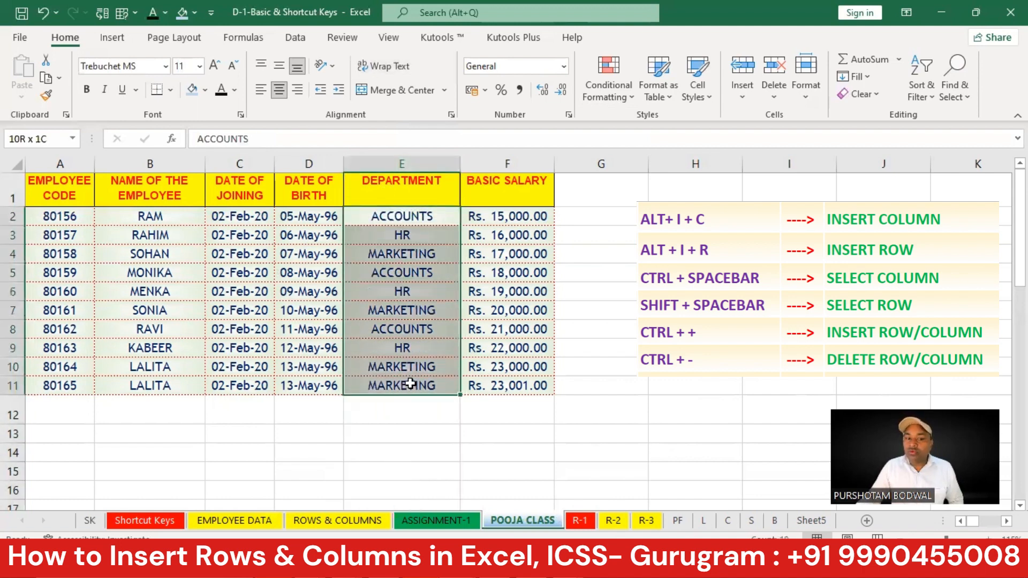
{"action": "left_click", "coordinate": [411, 248]}
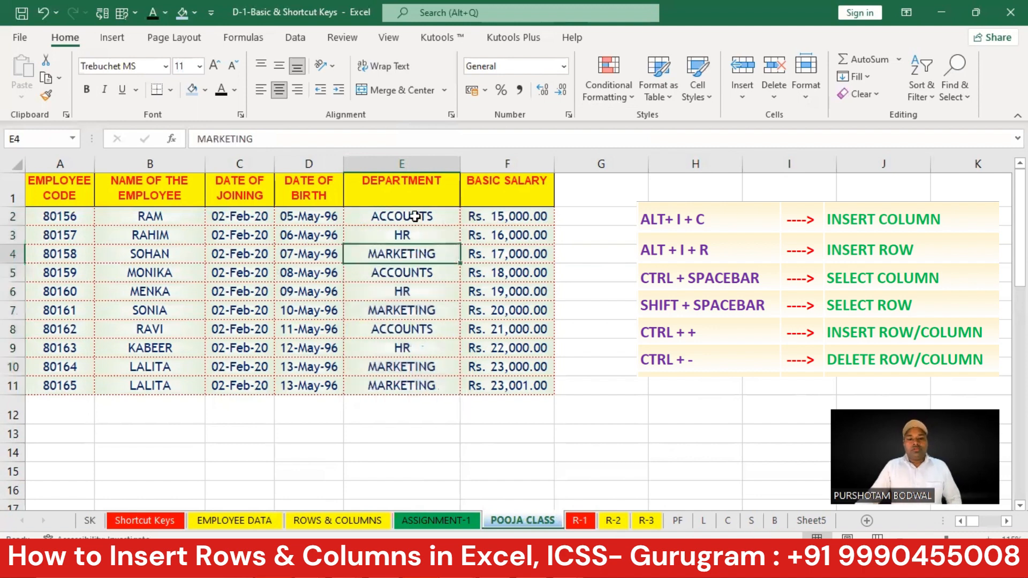
{"action": "left_click", "coordinate": [408, 211]}
{"action": "left_click_drag", "start_coordinate": [409, 199], "coordinate": [408, 385]}
Step: Select the whole DEPARTMENT column from its cell E5 and insert six blank columns before it, one after another
{"action": "left_click", "coordinate": [415, 271]}
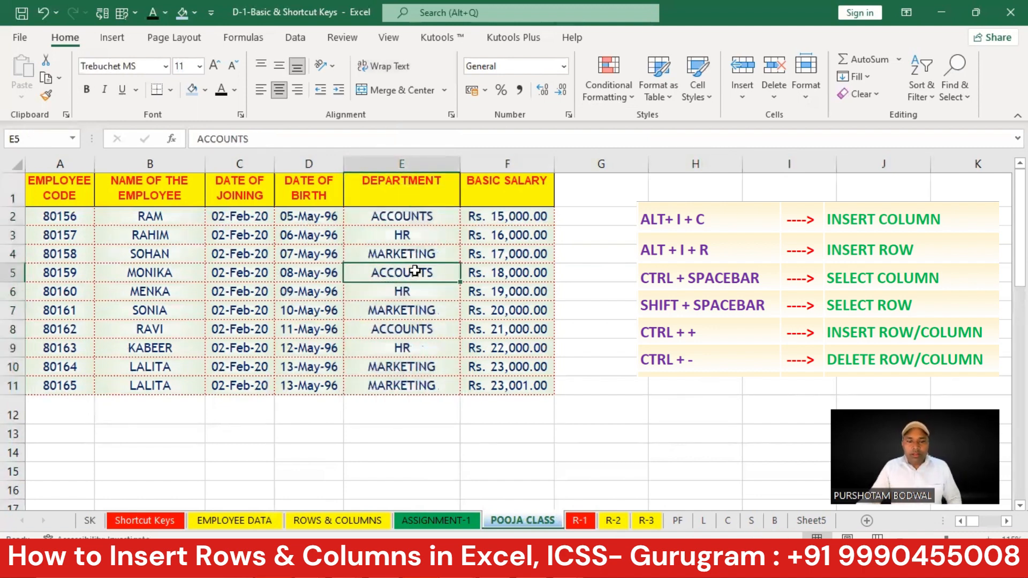
{"action": "key", "text": "ctrl+space"}
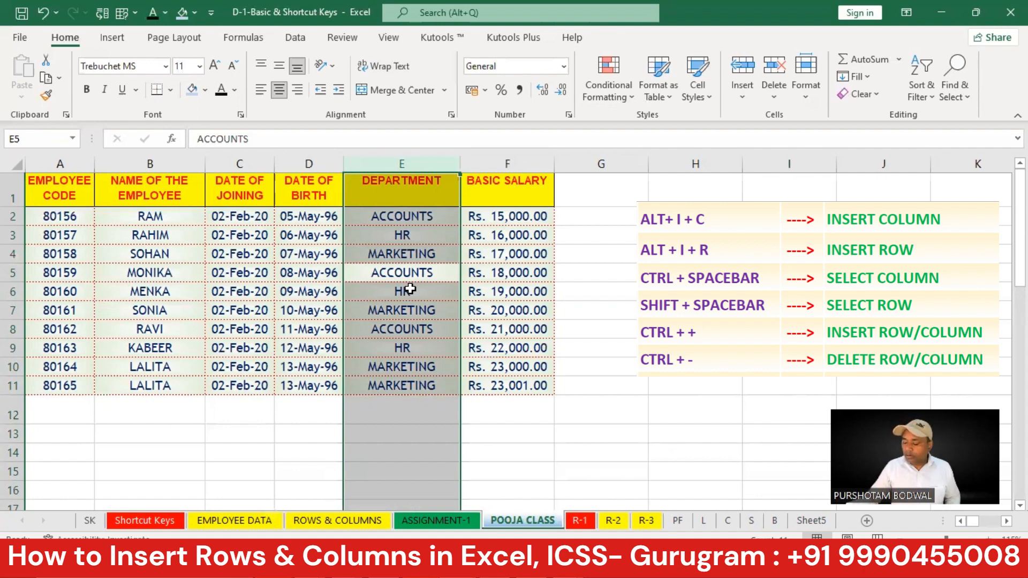
{"action": "key", "text": "ctrl+plus"}
{"action": "key", "text": "ctrl+plus"}
{"action": "key", "text": "ctrl+plus"}
{"action": "key", "text": "ctrl+plus"}
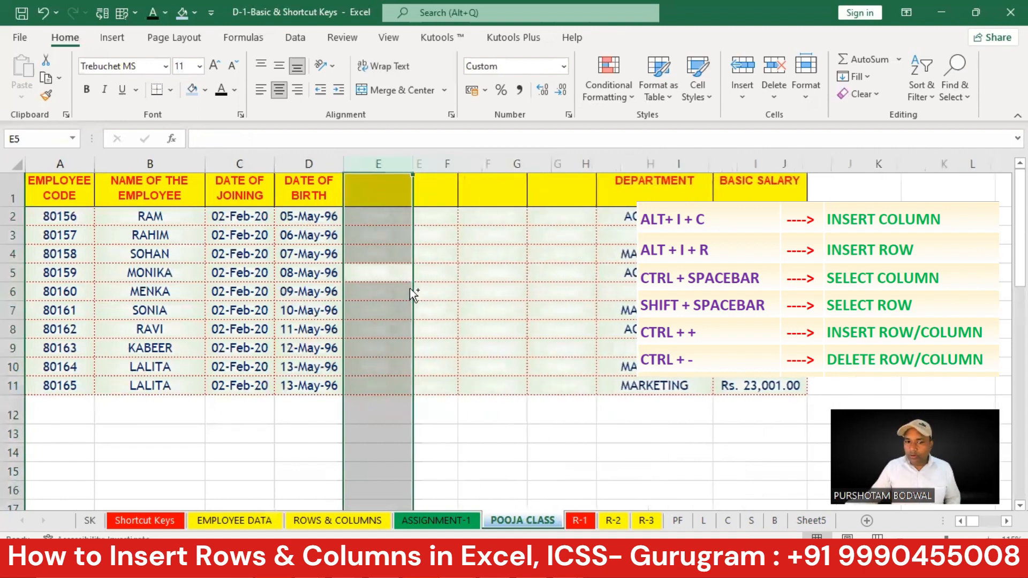
{"action": "key", "text": "ctrl+plus"}
{"action": "key", "text": "ctrl+plus"}
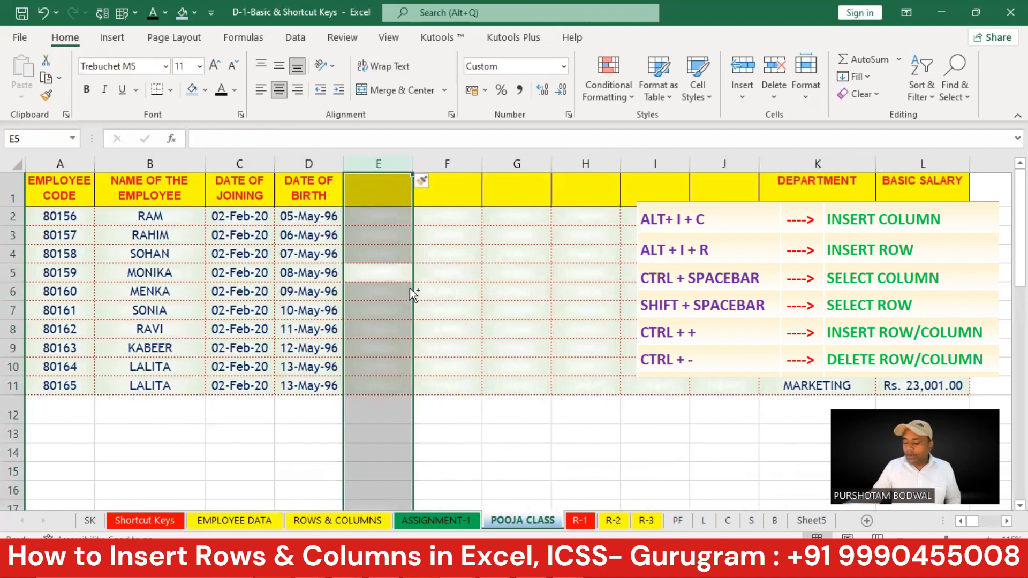
Step: Delete the six blank columns between DATE OF BIRTH and DEPARTMENT one after another
{"action": "key", "text": "ctrl+minus"}
{"action": "key", "text": "ctrl+minus"}
{"action": "key", "text": "ctrl+minus"}
{"action": "key", "text": "ctrl+minus"}
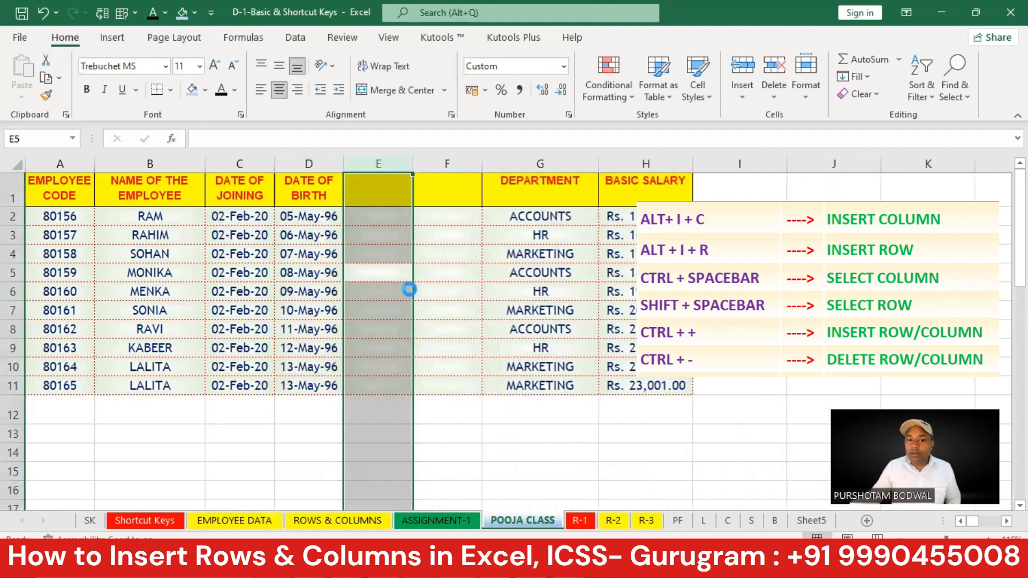
{"action": "key", "text": "ctrl+minus"}
{"action": "key", "text": "ctrl+minus"}
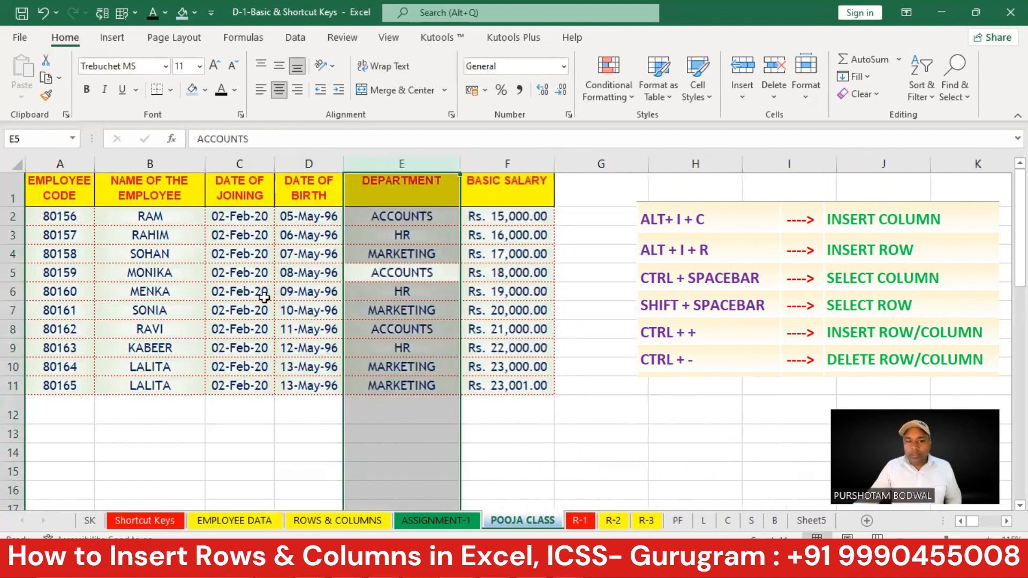
Step: Select the whole of row 5 from its cell A5 and insert eight blank rows above it, one after another
{"action": "left_click", "coordinate": [265, 297]}
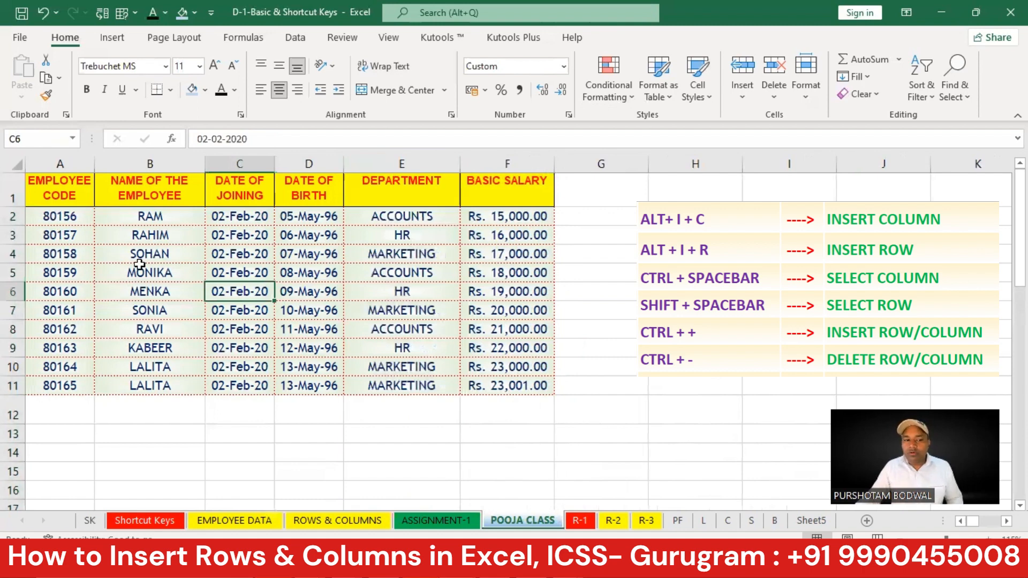
{"action": "left_click", "coordinate": [161, 274]}
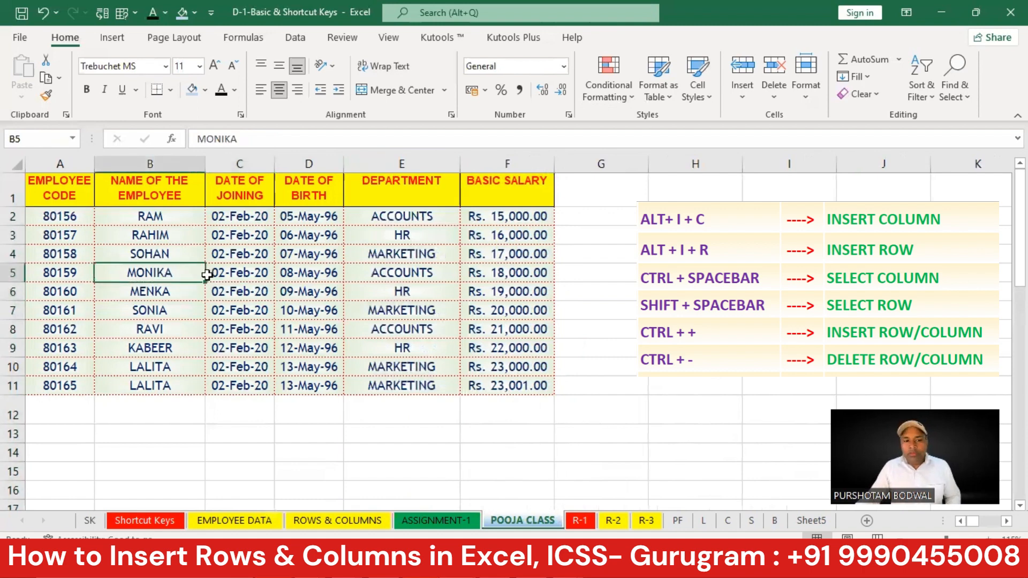
{"action": "left_click", "coordinate": [13, 273]}
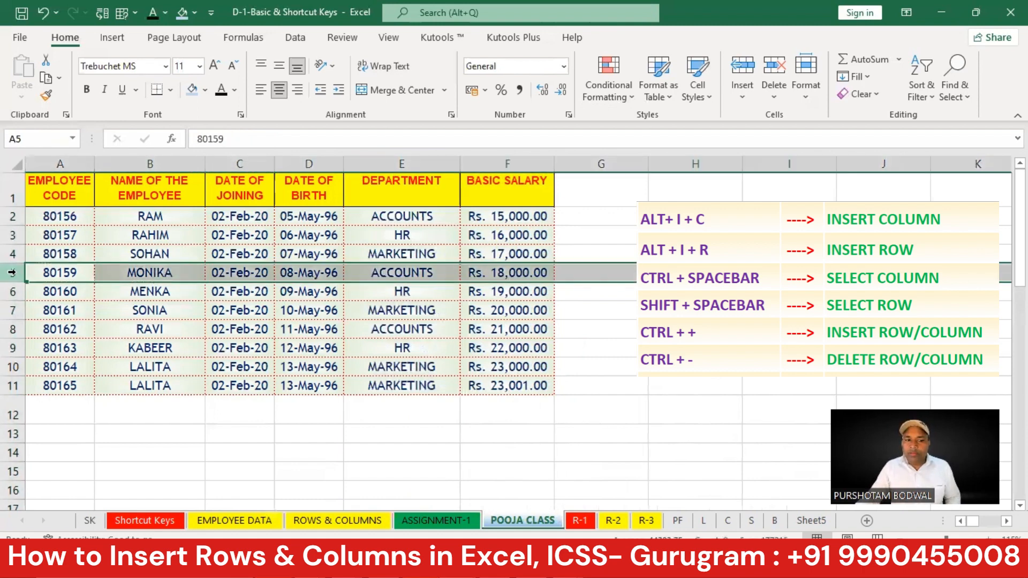
{"action": "left_click", "coordinate": [63, 273]}
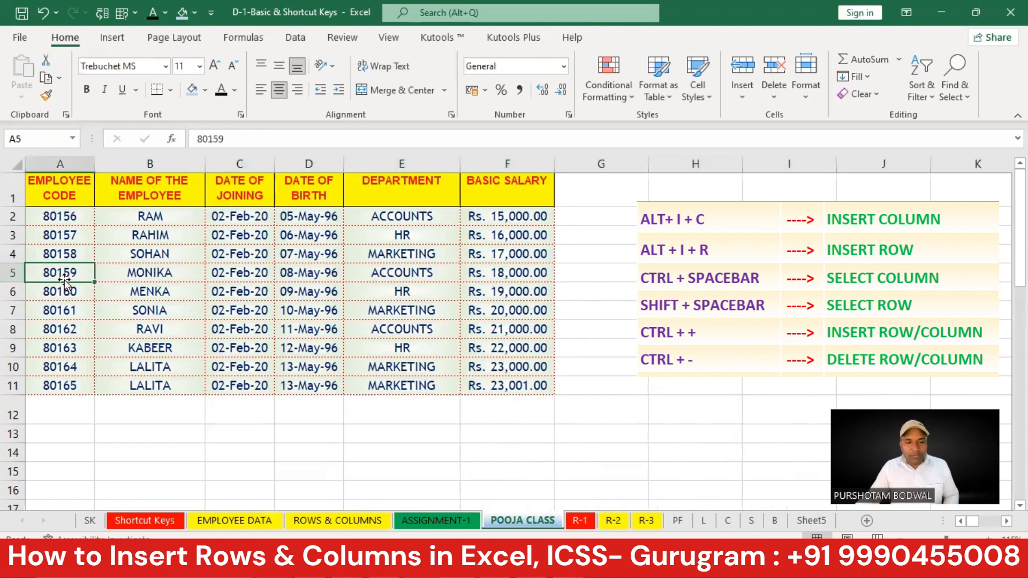
{"action": "key", "text": "shift+space"}
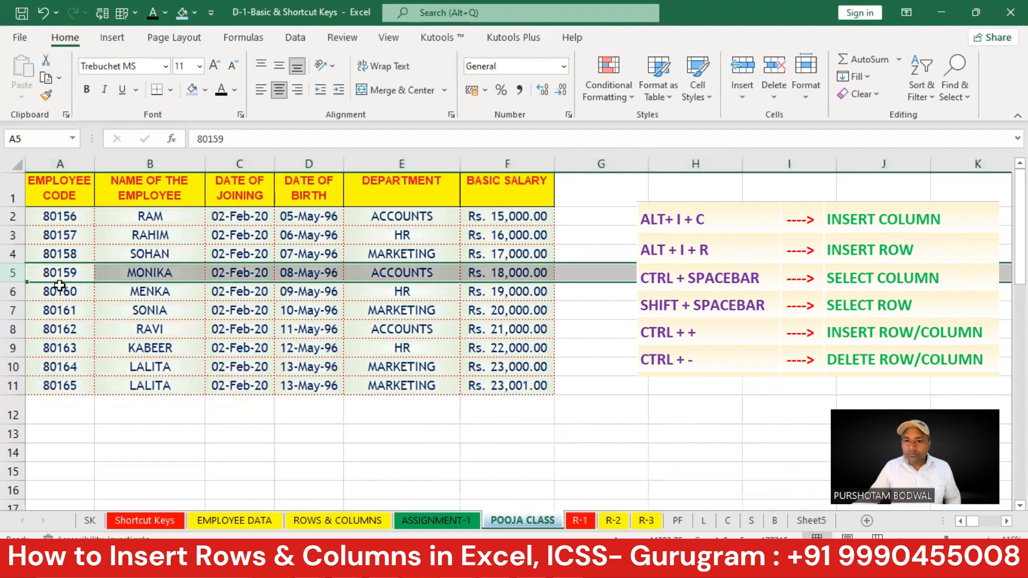
{"action": "key", "text": "ctrl+plus"}
{"action": "key", "text": "ctrl+plus"}
{"action": "key", "text": "ctrl+plus"}
{"action": "key", "text": "ctrl+plus"}
{"action": "key", "text": "ctrl+plus"}
{"action": "key", "text": "ctrl+plus"}
{"action": "key", "text": "ctrl+plus"}
{"action": "key", "text": "ctrl+plus"}
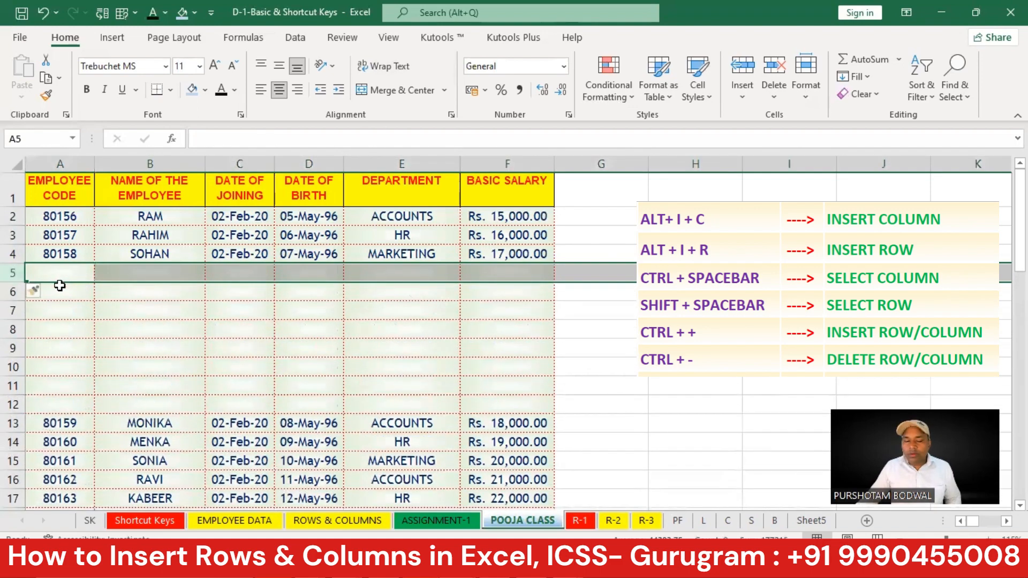
Step: Delete the eight blank rows below row 4 one after another
{"action": "key", "text": "ctrl+minus"}
{"action": "key", "text": "ctrl+minus"}
{"action": "key", "text": "ctrl+minus"}
{"action": "key", "text": "ctrl+minus"}
{"action": "key", "text": "ctrl+minus"}
{"action": "key", "text": "ctrl+minus"}
{"action": "key", "text": "ctrl+minus"}
{"action": "key", "text": "ctrl+minus"}
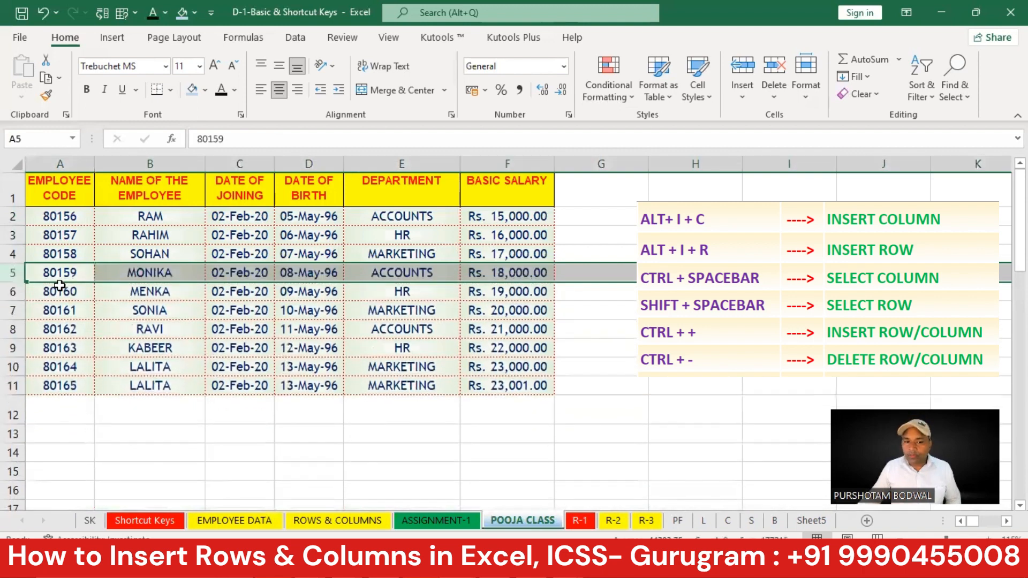
{"action": "left_click", "coordinate": [458, 210]}
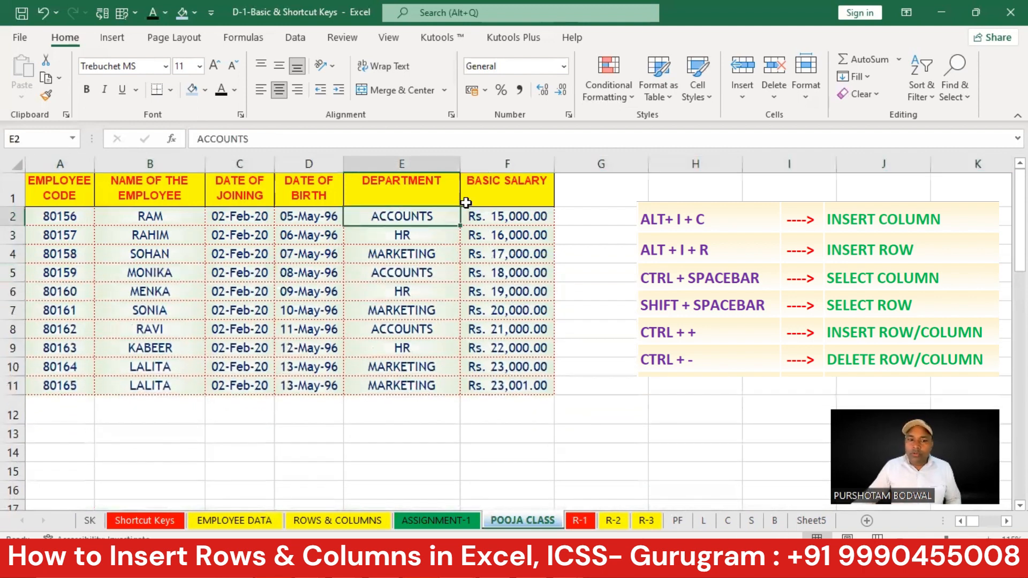
{"action": "left_click", "coordinate": [272, 254]}
{"action": "left_click", "coordinate": [423, 315]}
{"action": "left_click", "coordinate": [410, 270]}
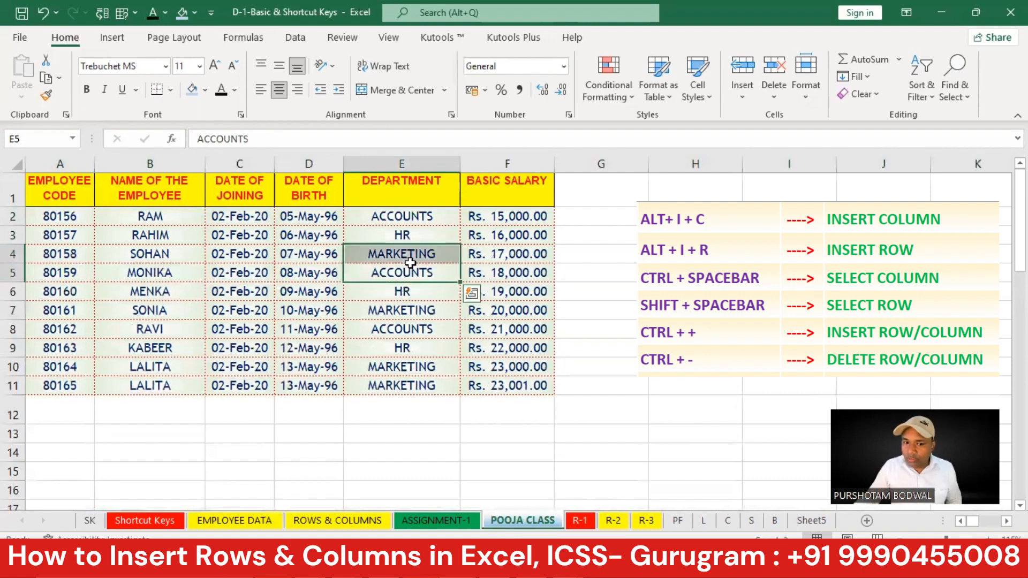
Step: Insert one blank column before DEPARTMENT from cell E3 alone, using the Entire column option
{"action": "left_click", "coordinate": [410, 232]}
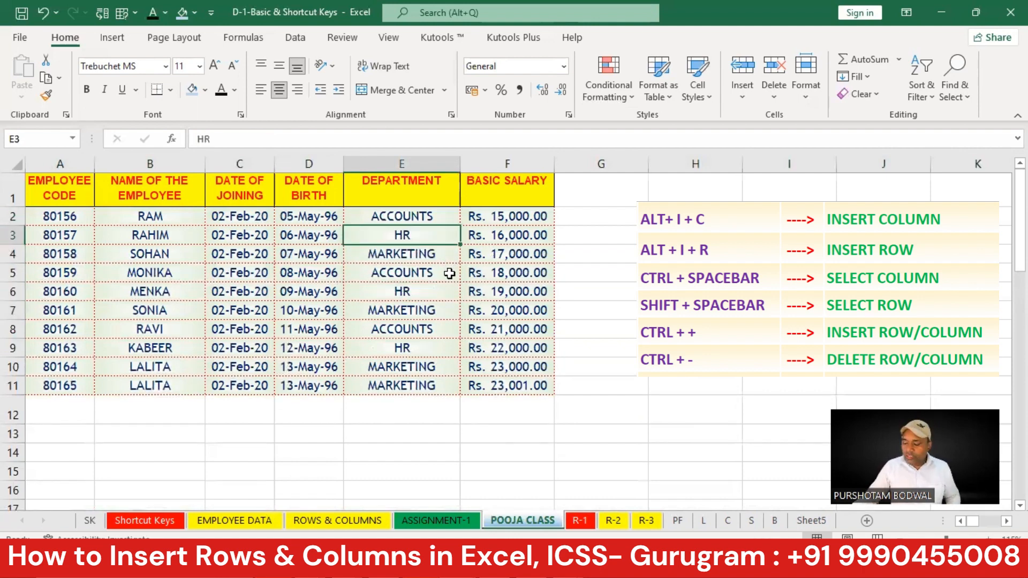
{"action": "key", "text": "ctrl+shift+plus"}
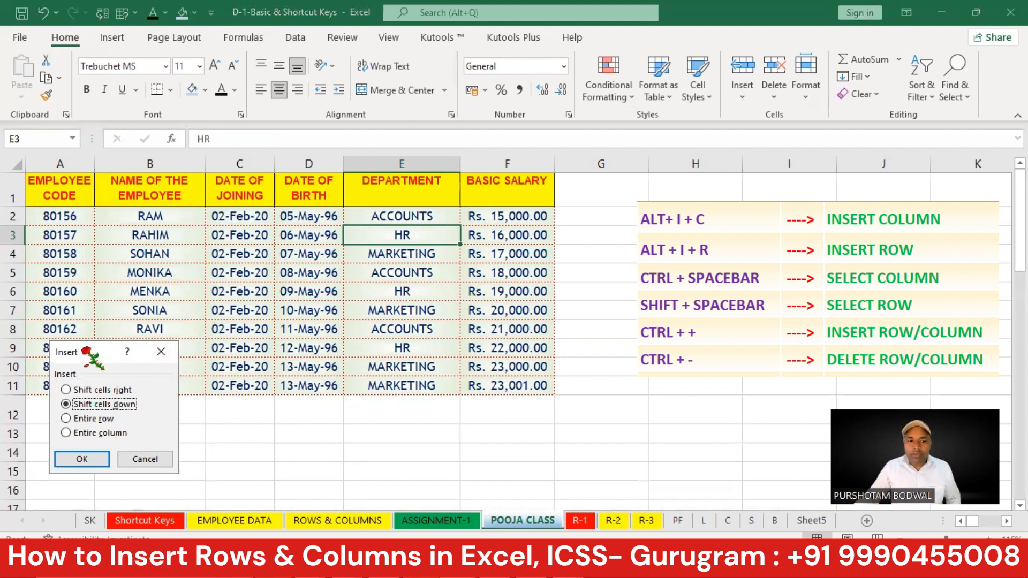
{"action": "left_click_drag", "start_coordinate": [82, 347], "coordinate": [560, 203]}
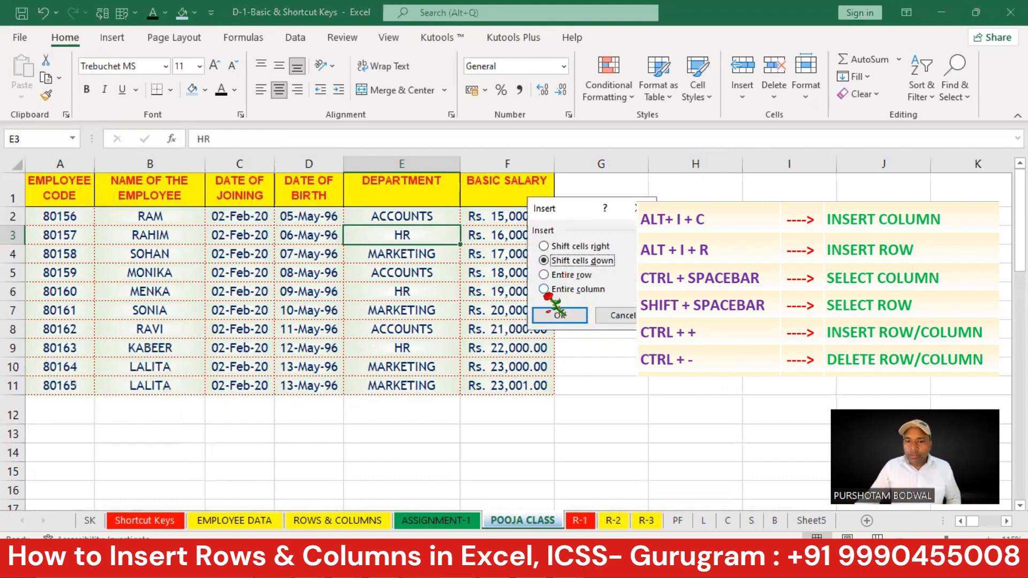
{"action": "left_click", "coordinate": [545, 289]}
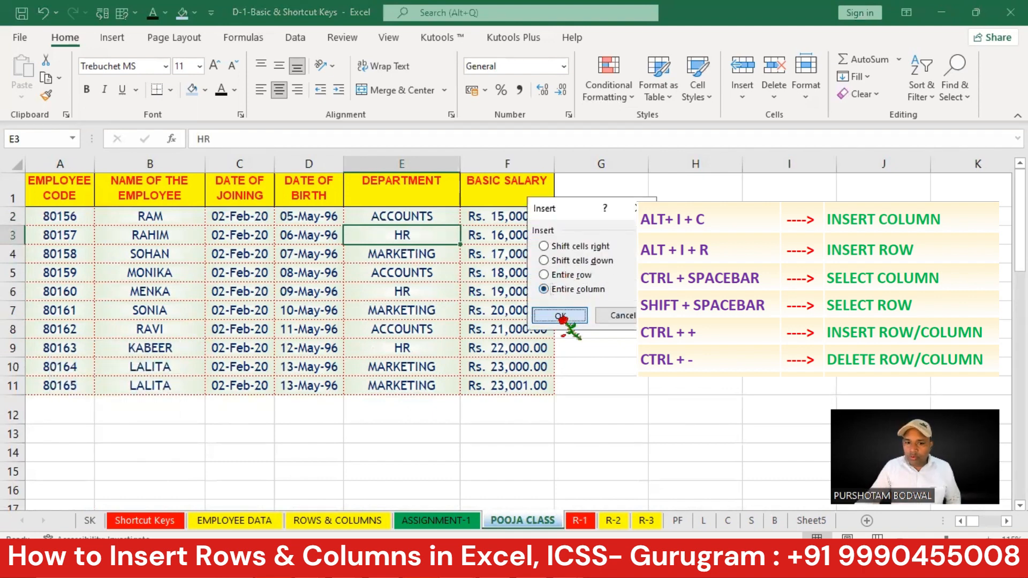
{"action": "left_click", "coordinate": [559, 316]}
Step: Insert a blank row above row 5 from cell E5 with the Entire row option, and undo both the row and column insertions
{"action": "left_click", "coordinate": [366, 271]}
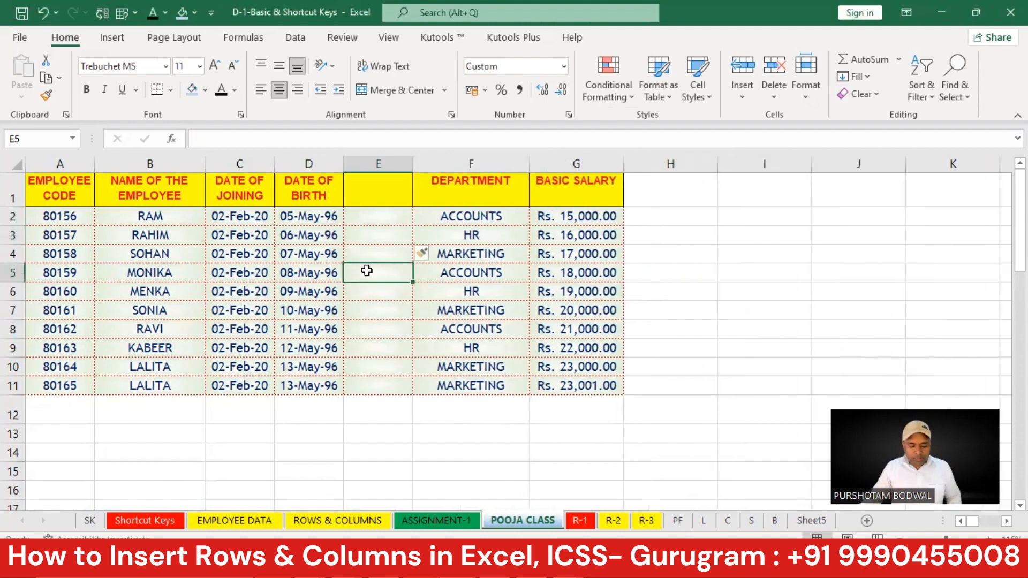
{"action": "key", "text": "ctrl+shift+equal"}
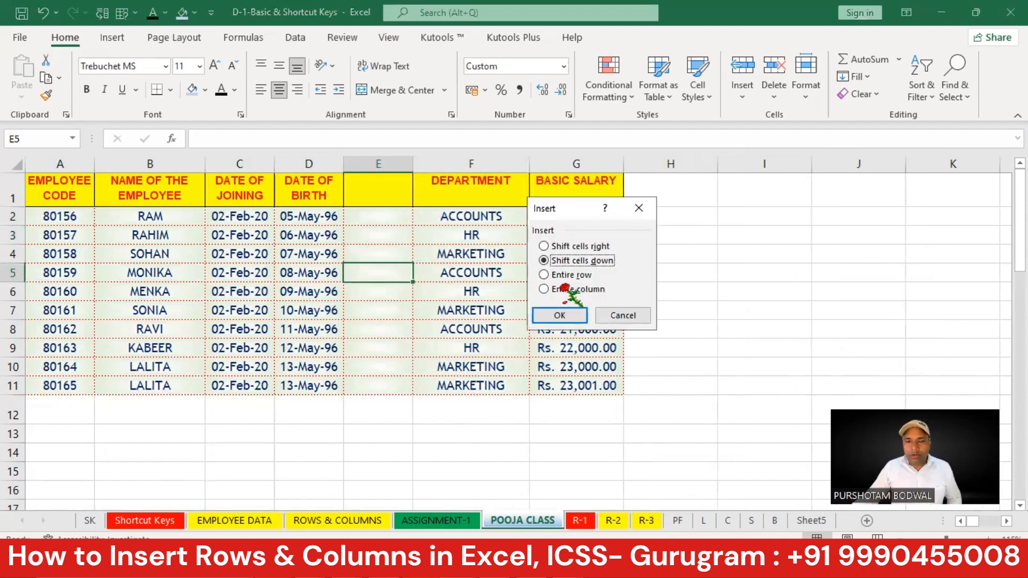
{"action": "left_click", "coordinate": [546, 275]}
{"action": "left_click", "coordinate": [553, 317]}
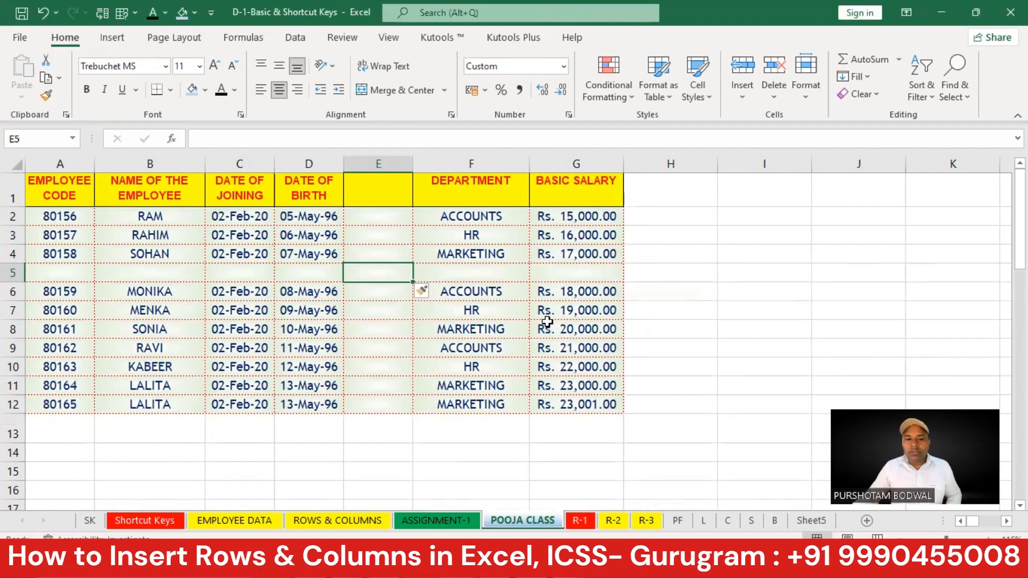
{"action": "key", "text": "ctrl+z"}
{"action": "key", "text": "ctrl+z"}
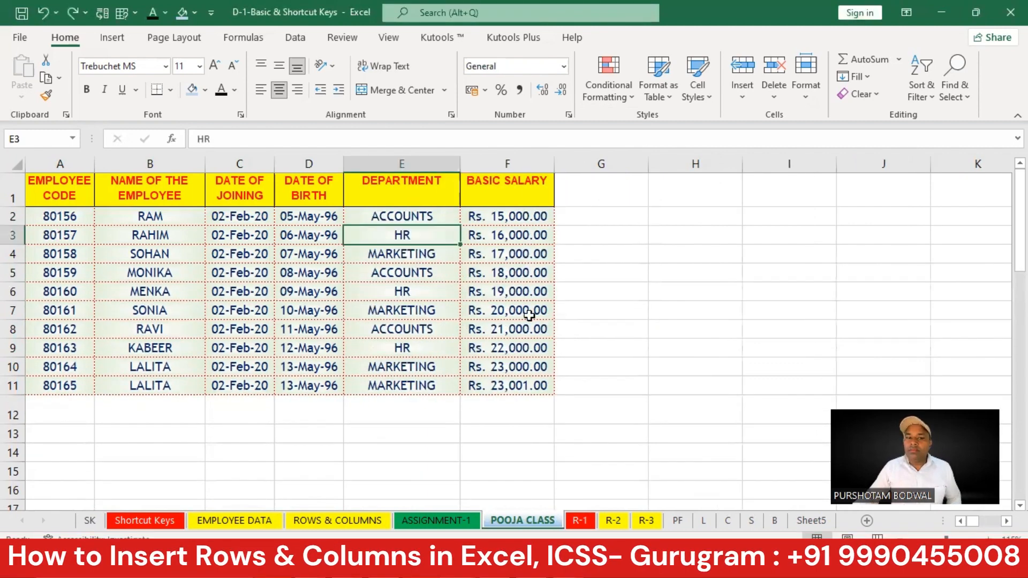
Step: Select the DEPARTMENT cells from the heading down to the last employee row, E1 to E11
{"action": "left_click", "coordinate": [404, 255]}
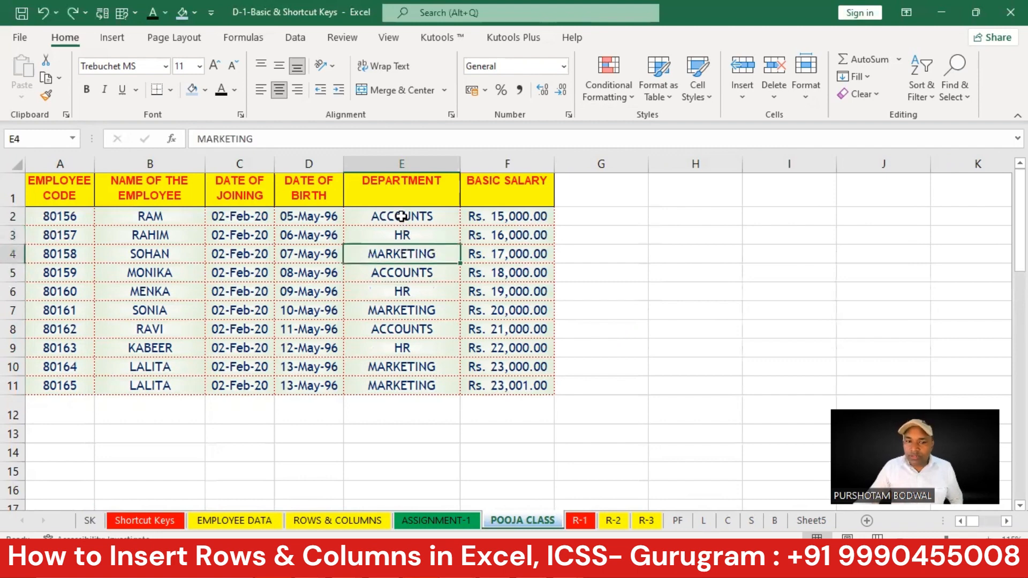
{"action": "left_click_drag", "start_coordinate": [402, 217], "coordinate": [383, 385]}
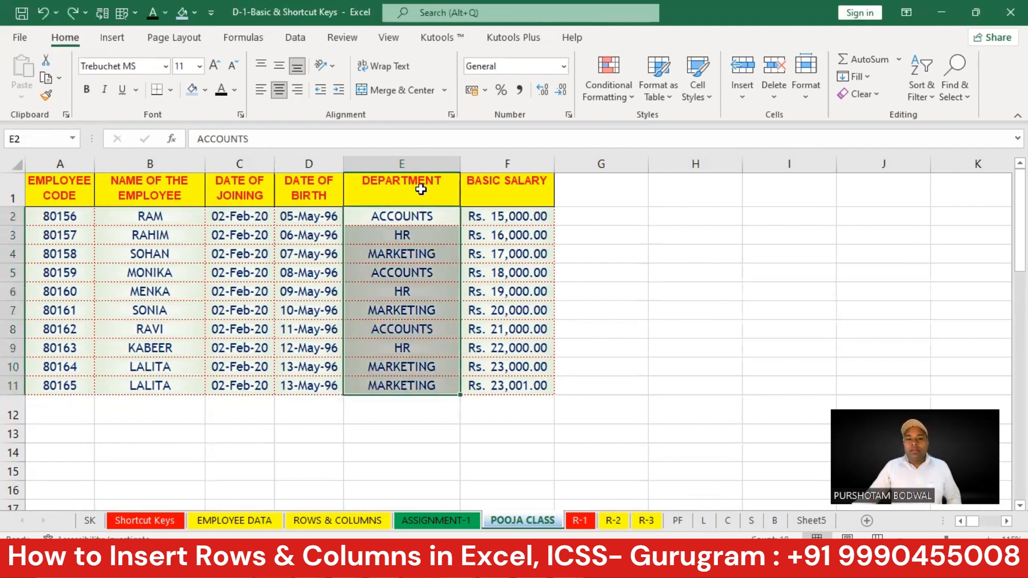
{"action": "left_click_drag", "start_coordinate": [421, 189], "coordinate": [420, 379]}
{"action": "left_click", "coordinate": [416, 319]}
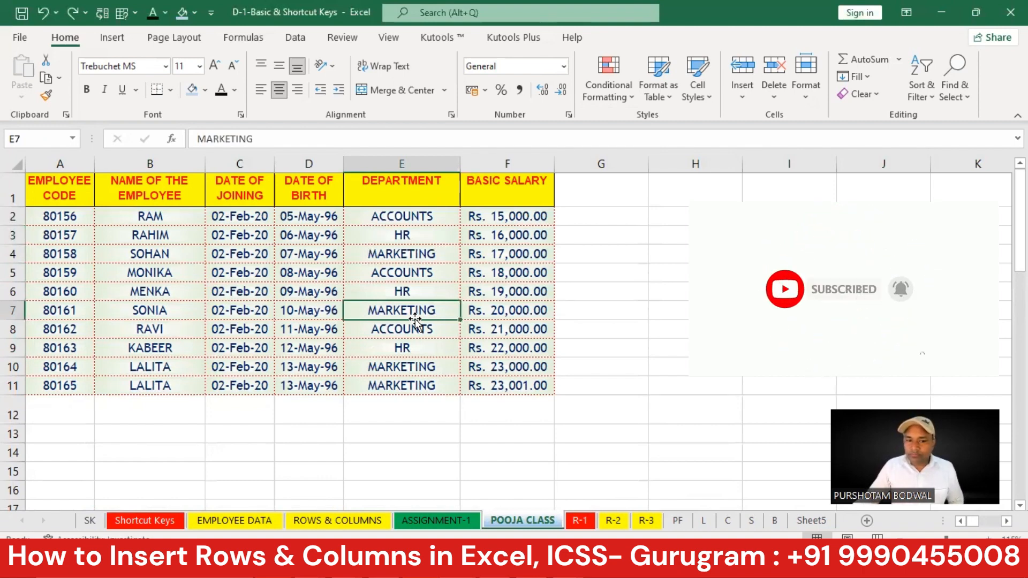
{"action": "left_click_drag", "start_coordinate": [425, 189], "coordinate": [417, 383]}
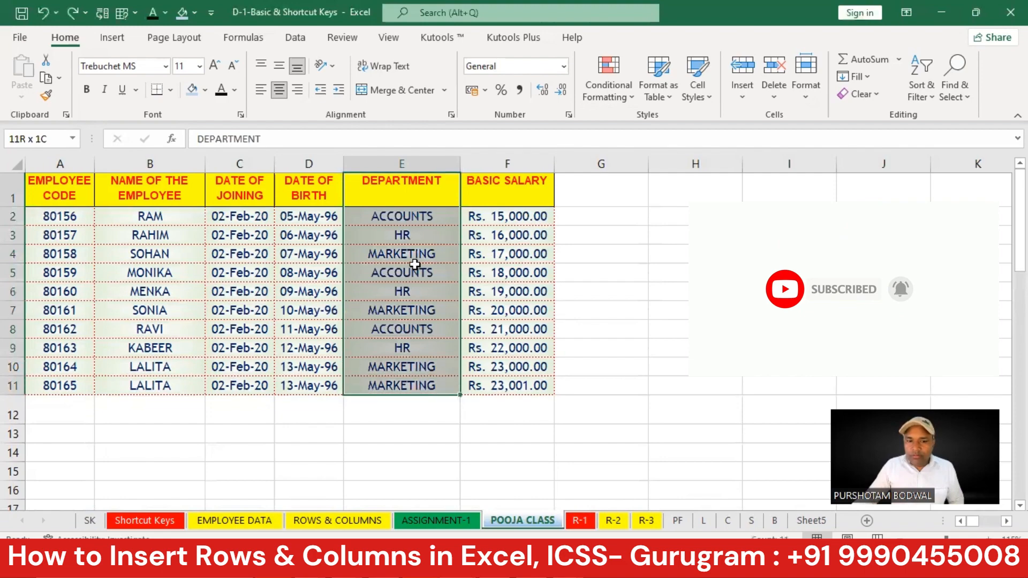